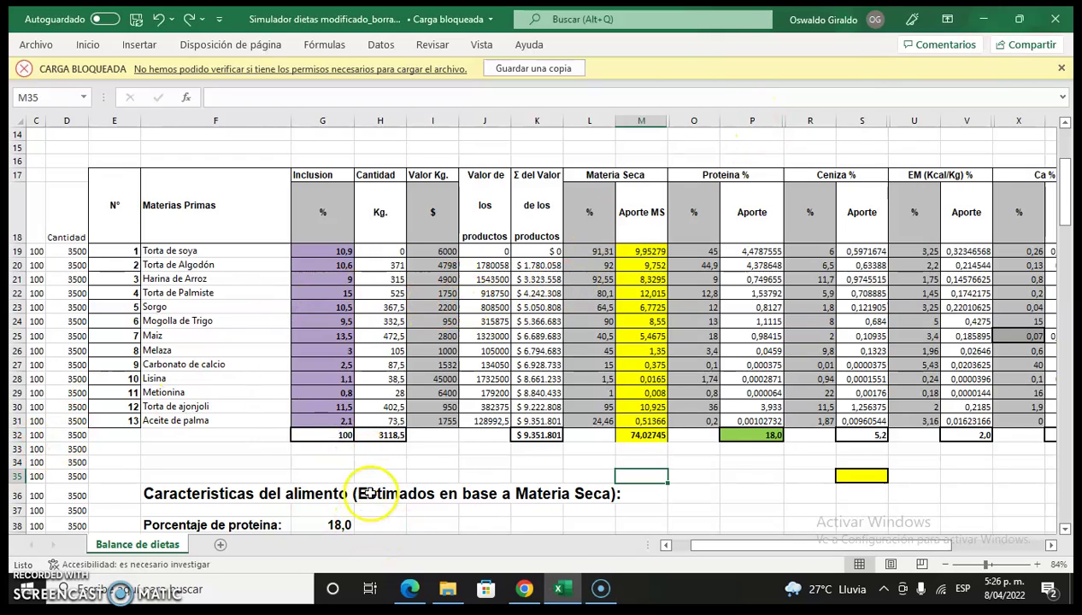
- Examine the total quantity and total protein contribution cells and the raw materials list from Torta de soya to Aceite de palma
left_click(390, 436)
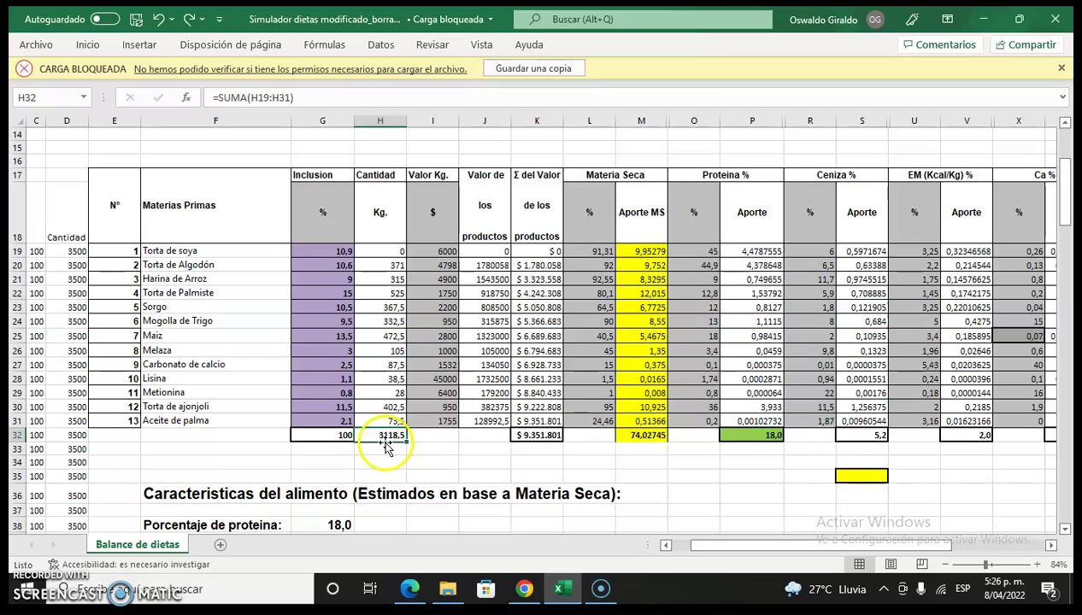
left_click(749, 439)
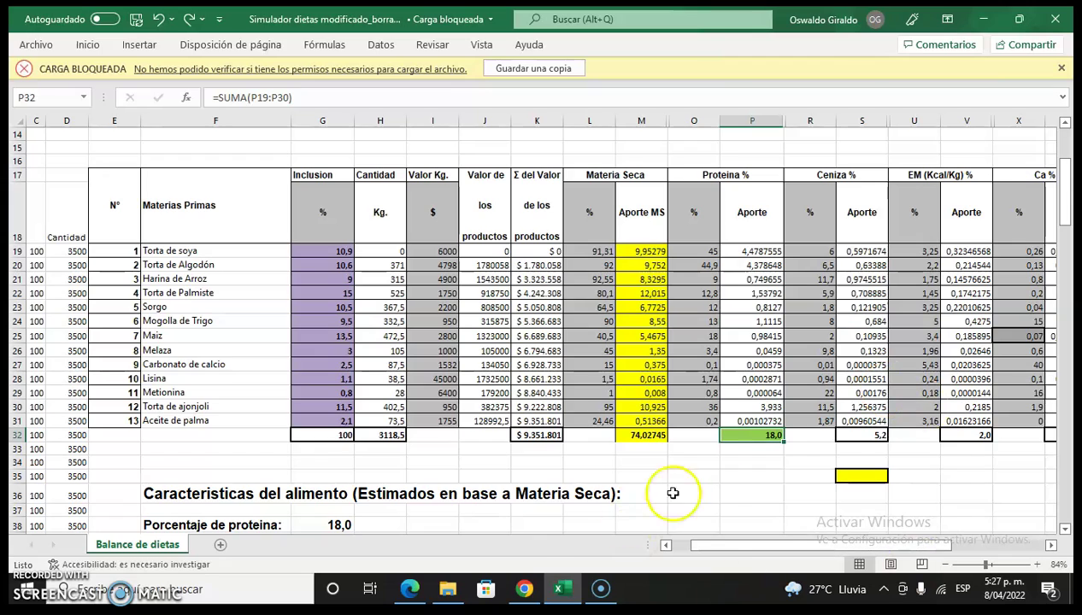
mouse_move(718, 546)
left_mouse_down()
mouse_move(728, 553)
mouse_move(708, 553)
mouse_move(728, 560)
left_mouse_up()
left_click_drag(229, 251, 243, 422)
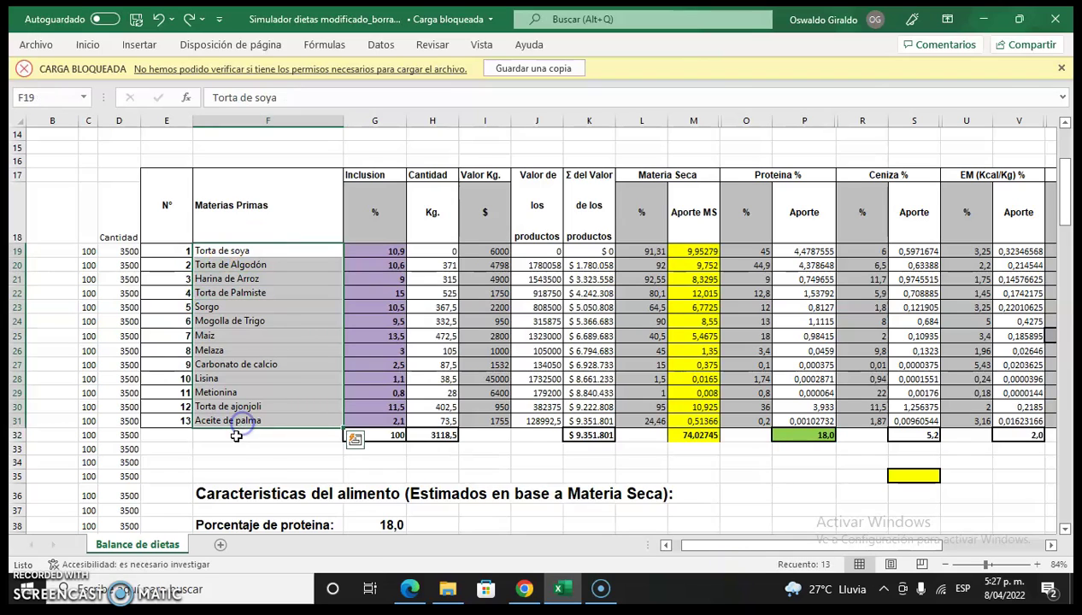
left_click(242, 446)
left_click(280, 251)
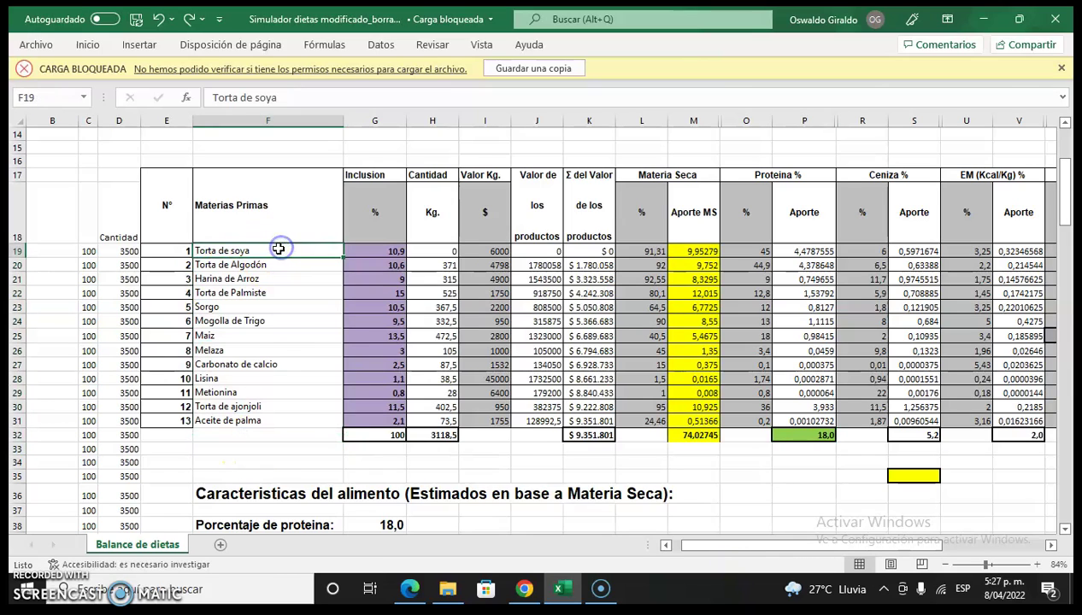
- Review the Torta de soya row's nutrient percentages across dry matter, protein, ash, energy, calcium and fat
left_click_drag(733, 545, 768, 544)
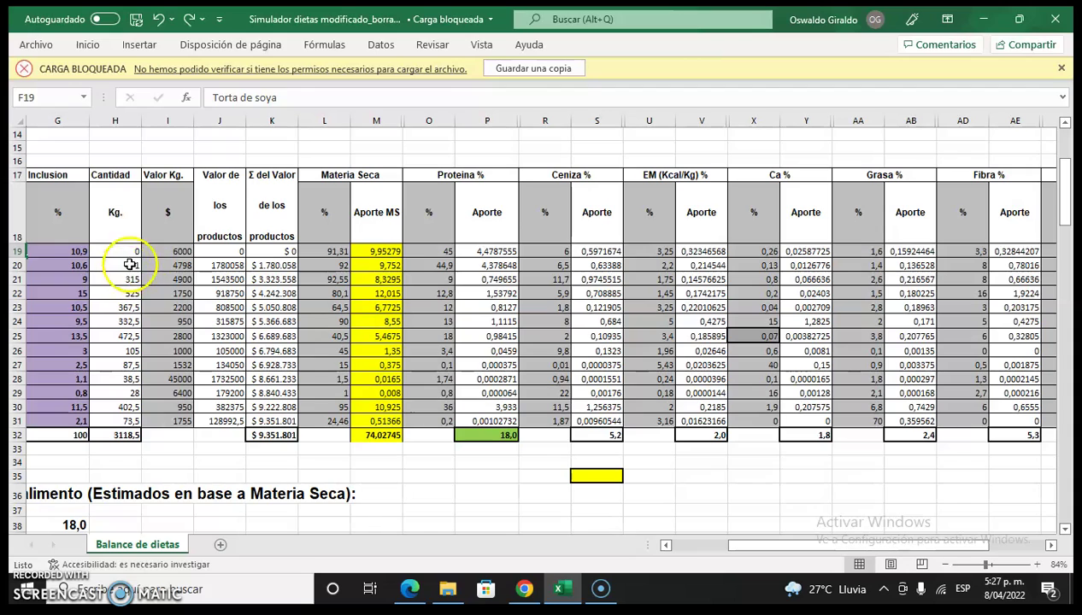
left_click(331, 251)
left_click_drag(753, 545, 725, 545)
left_click(188, 253)
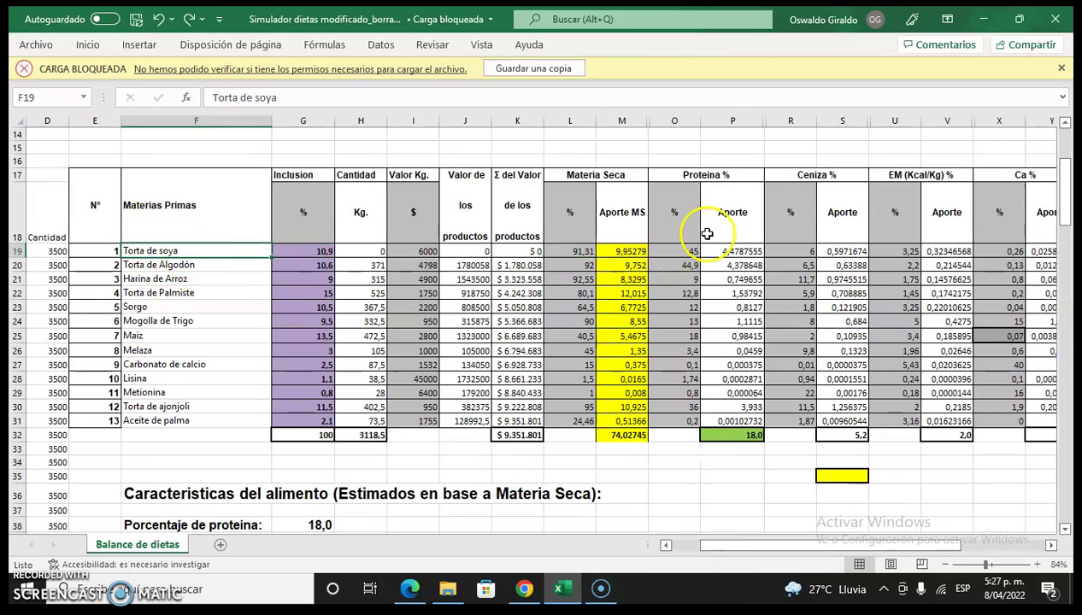
left_click(675, 251)
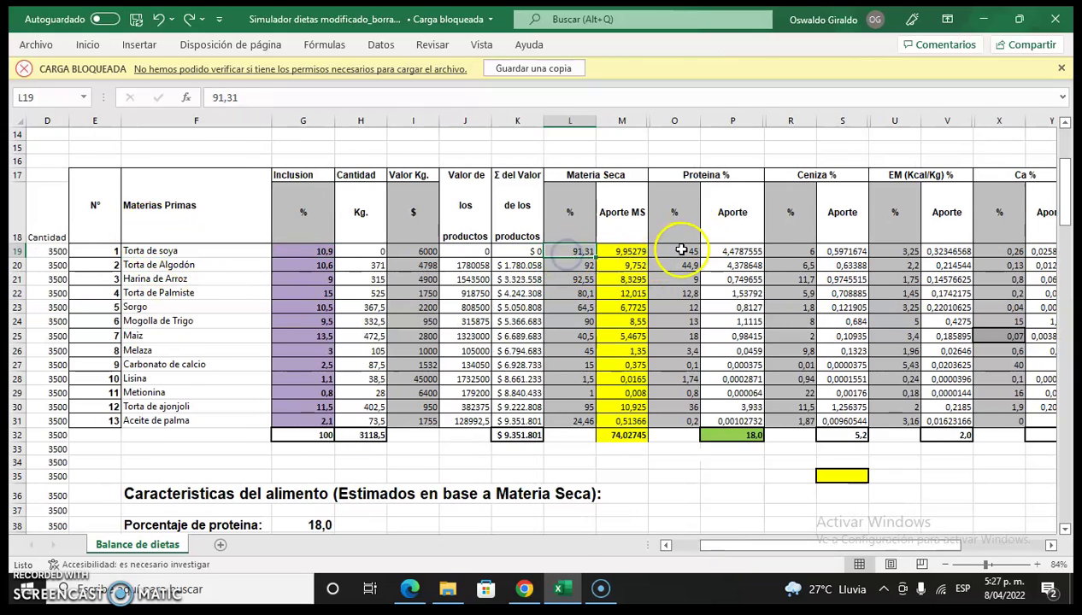
left_click(794, 250)
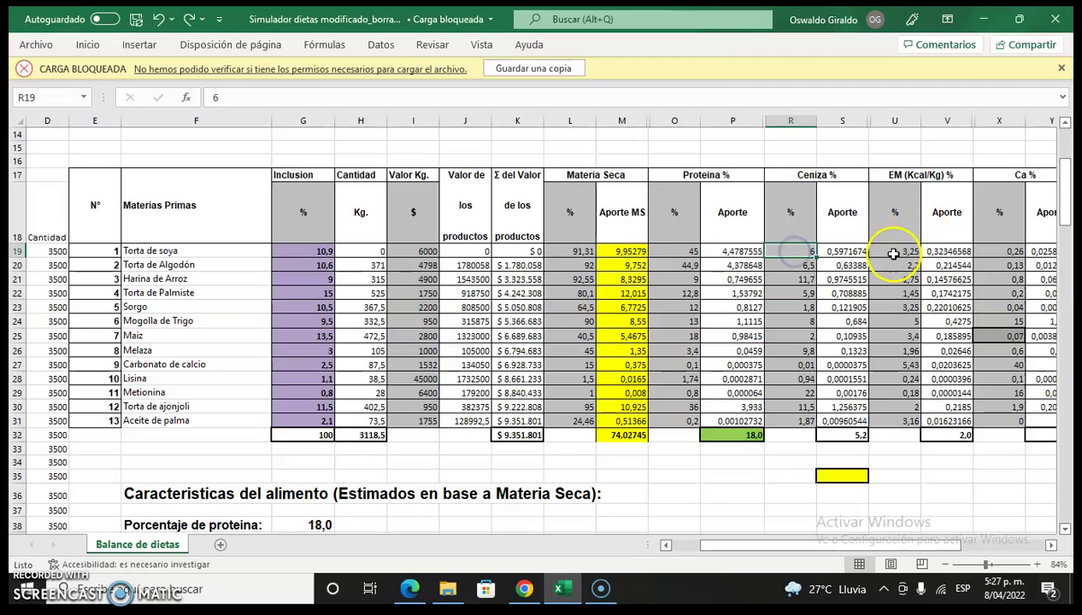
left_click(892, 254)
left_click(1008, 254)
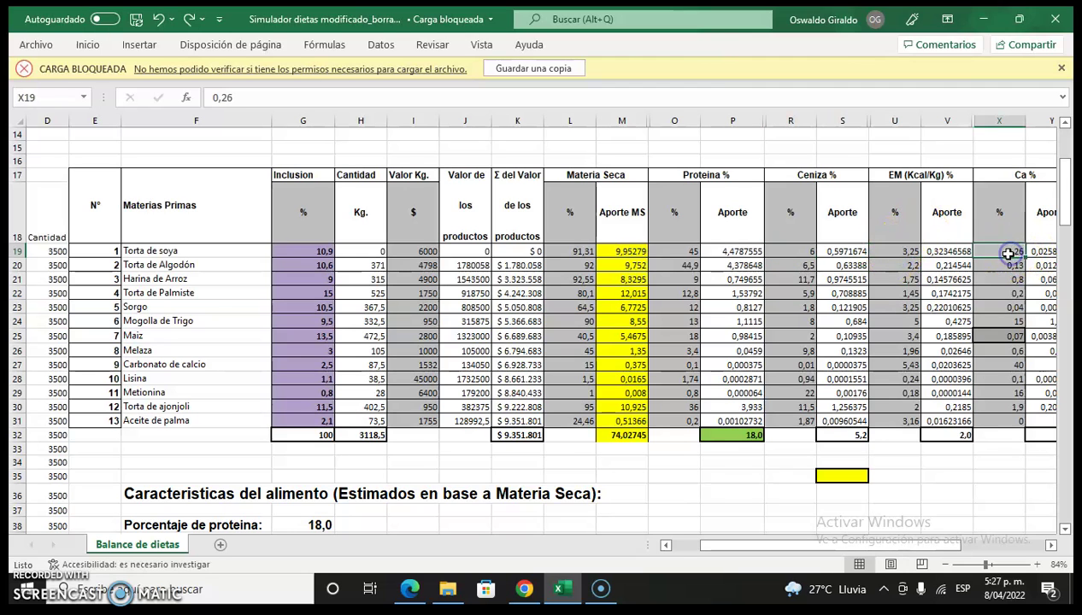
left_click_drag(805, 544, 880, 547)
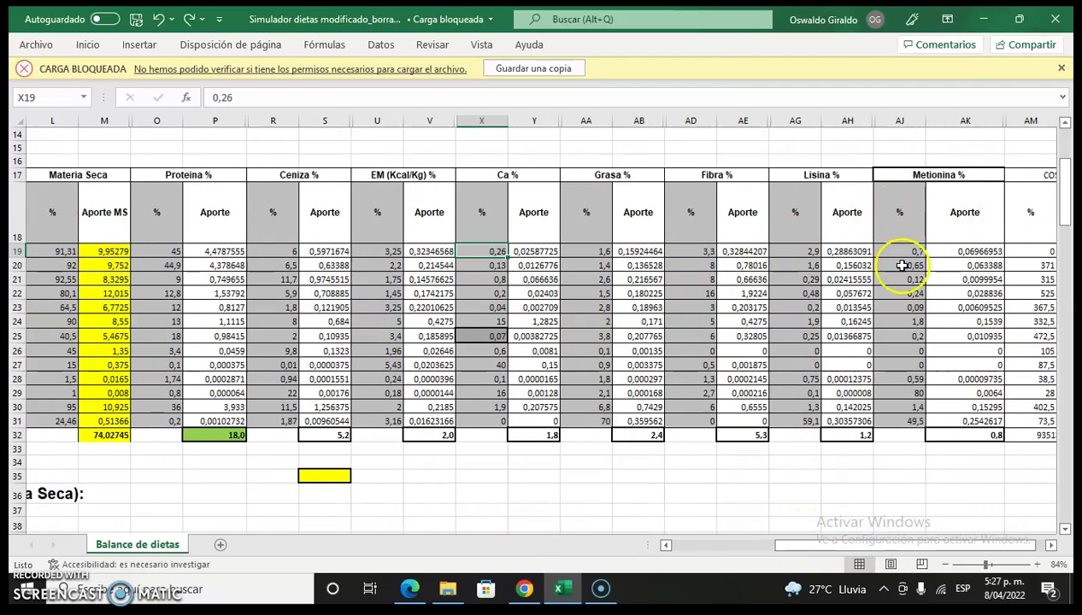
left_click(586, 251)
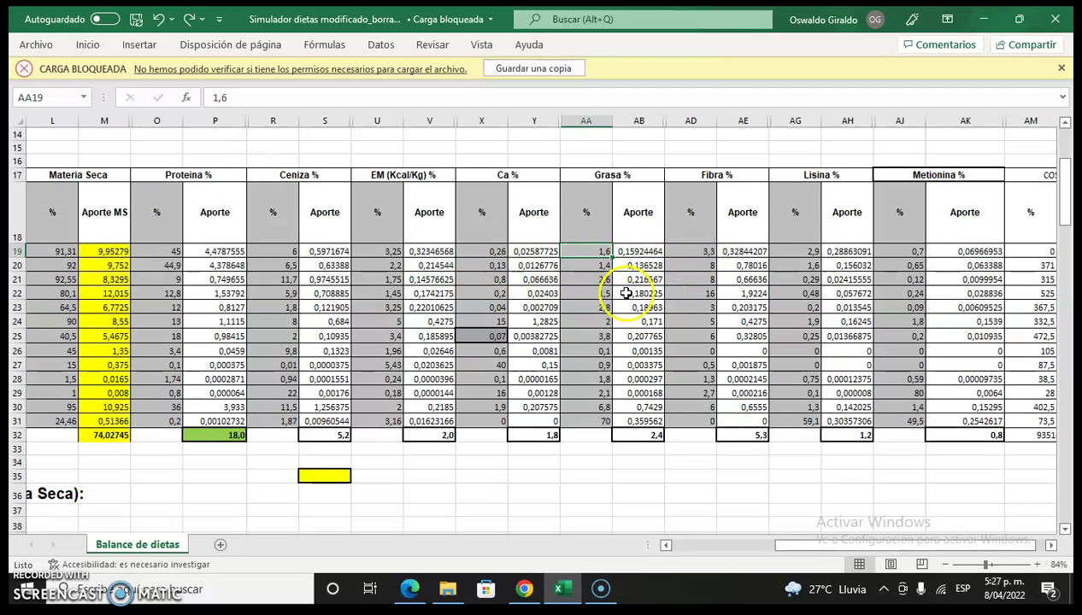
- Inspect the formulas for Torta de soya's protein, ash and metabolizable energy contributions
left_click_drag(807, 546, 716, 547)
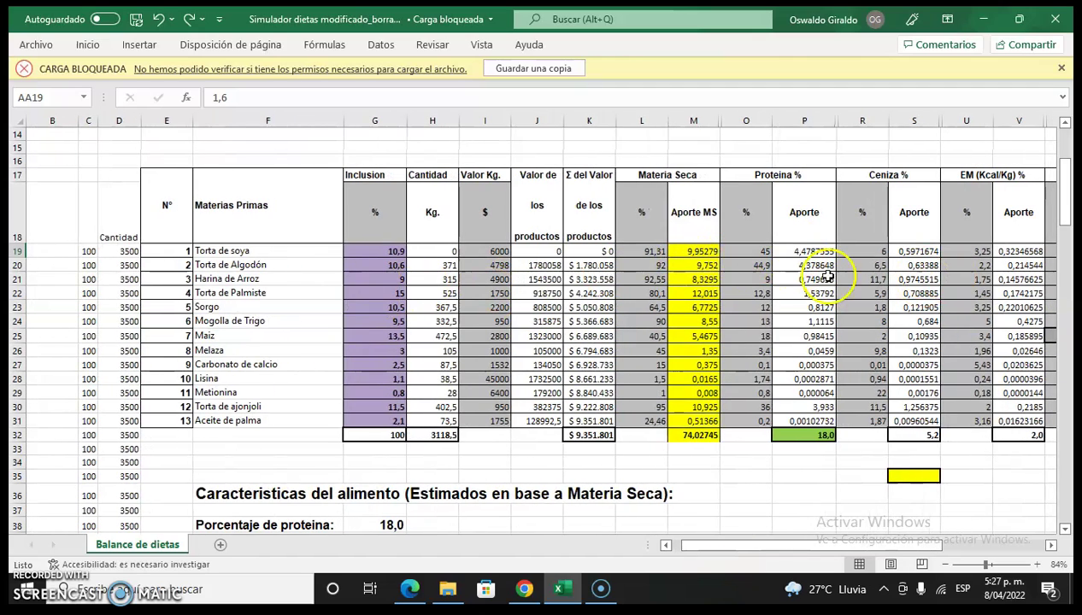
left_click(812, 252)
left_click(915, 253)
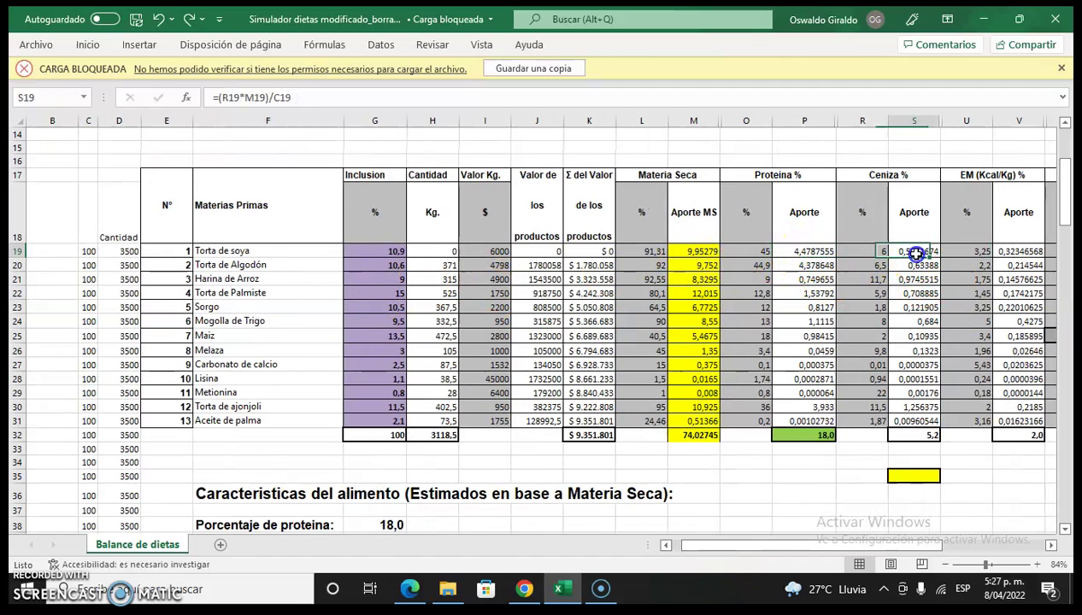
left_click(1030, 251)
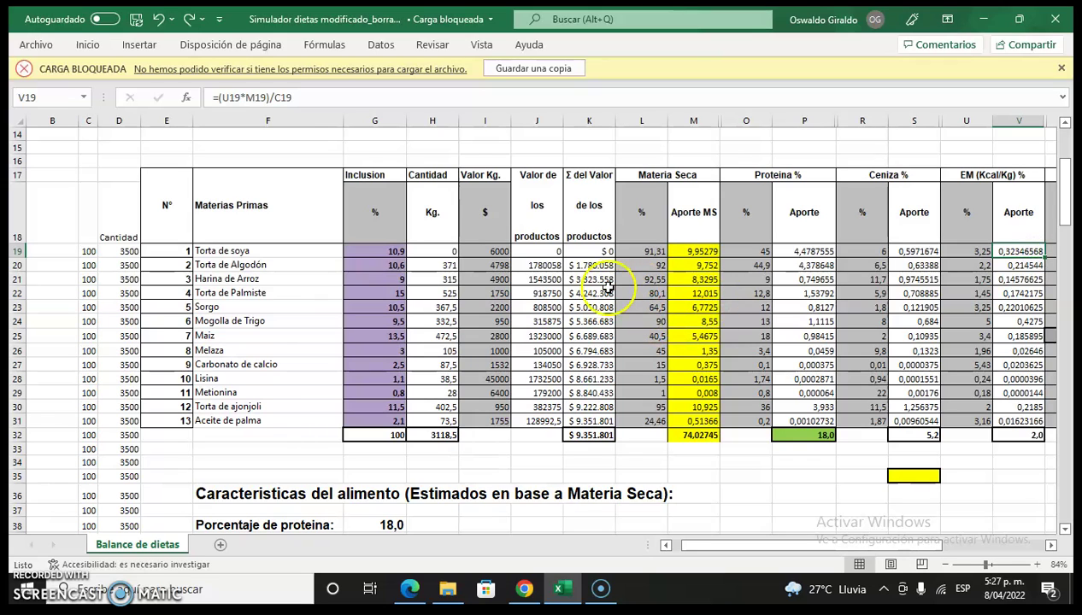
- Review the inclusion percentages from Torta de soya to Mogolla de Trigo and the inclusion, quantity and protein totals
left_click_drag(719, 553, 707, 555)
left_click(429, 252)
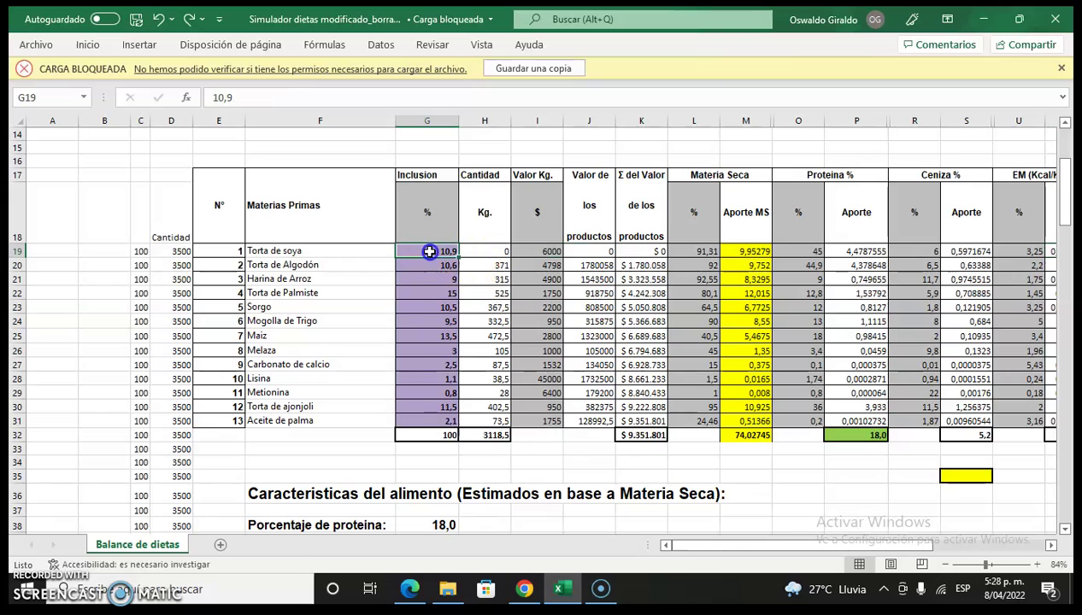
left_click(434, 265)
left_click(430, 280)
left_click(430, 293)
left_click(430, 307)
left_click(430, 323)
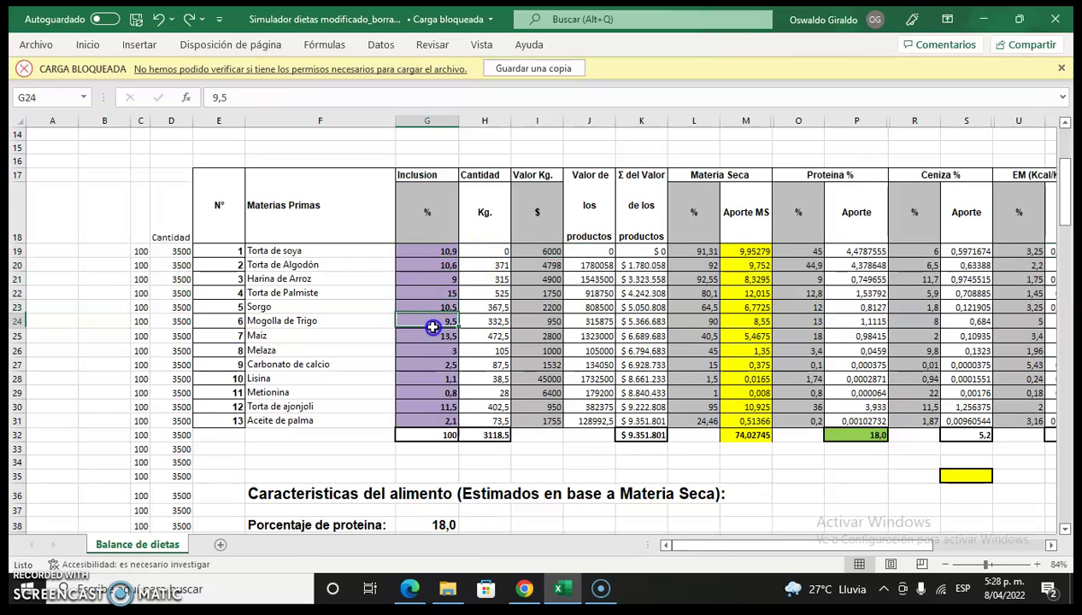
left_click(427, 435)
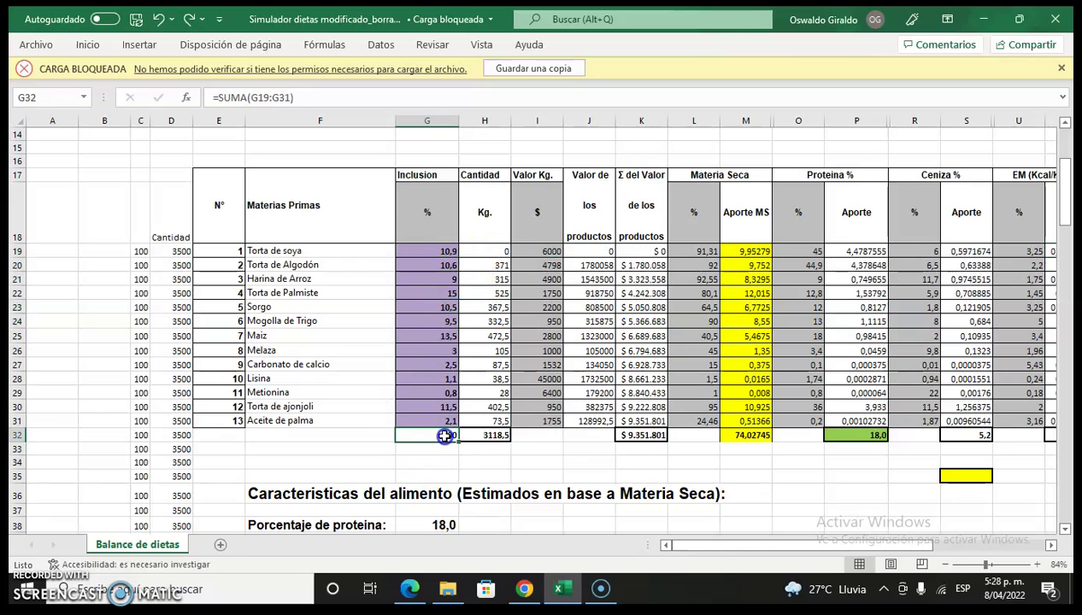
left_click(497, 435)
left_click(867, 436)
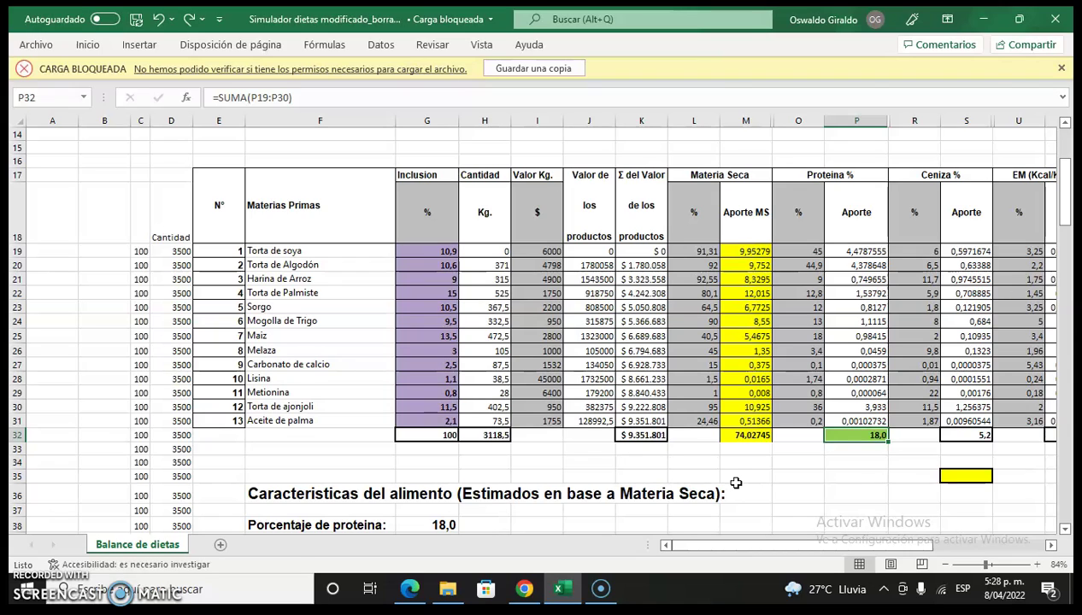
- Examine the Carbonato de calcio, Lisina and Melaza entries and Torta de soya's inclusion and quantity cells
left_click(300, 364)
left_click(281, 381)
left_click(280, 351)
left_click(297, 364)
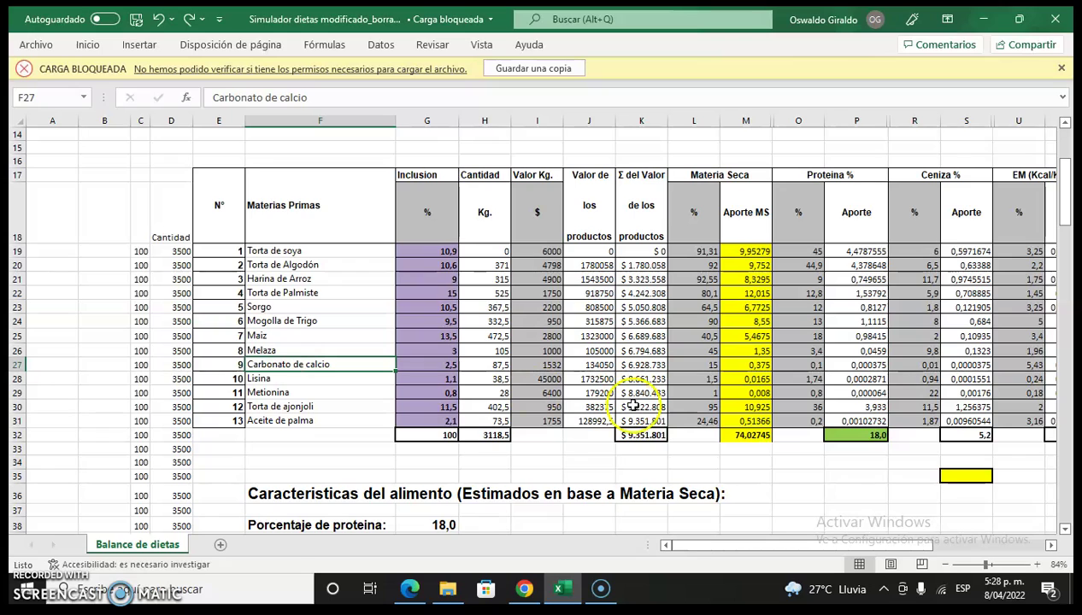
left_click(454, 250)
left_click(432, 251)
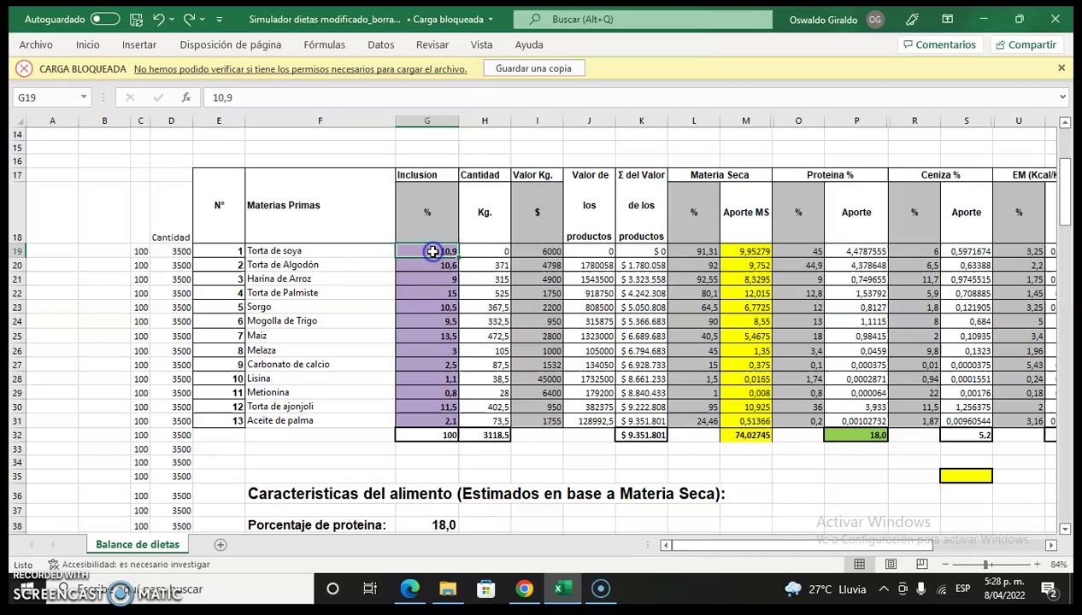
left_click(488, 252)
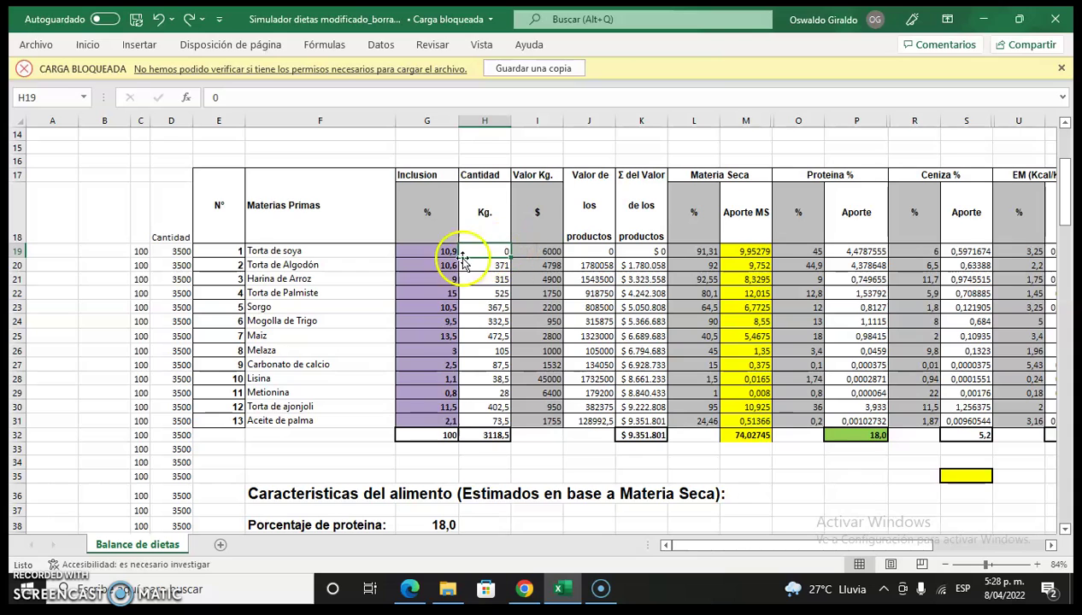
left_click(771, 547)
left_click_drag(771, 546, 782, 547)
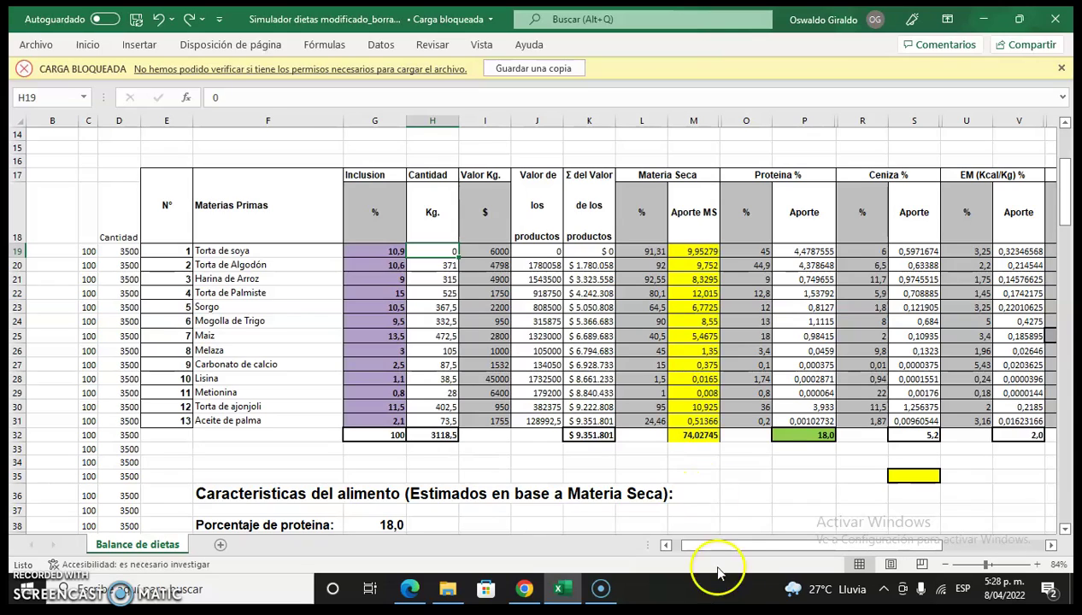
- Check the inclusion and protein totals against the inclusion percentages of Aceite de palma, Torta de soya, Sorgo and Torta de Palmiste
left_click(392, 435)
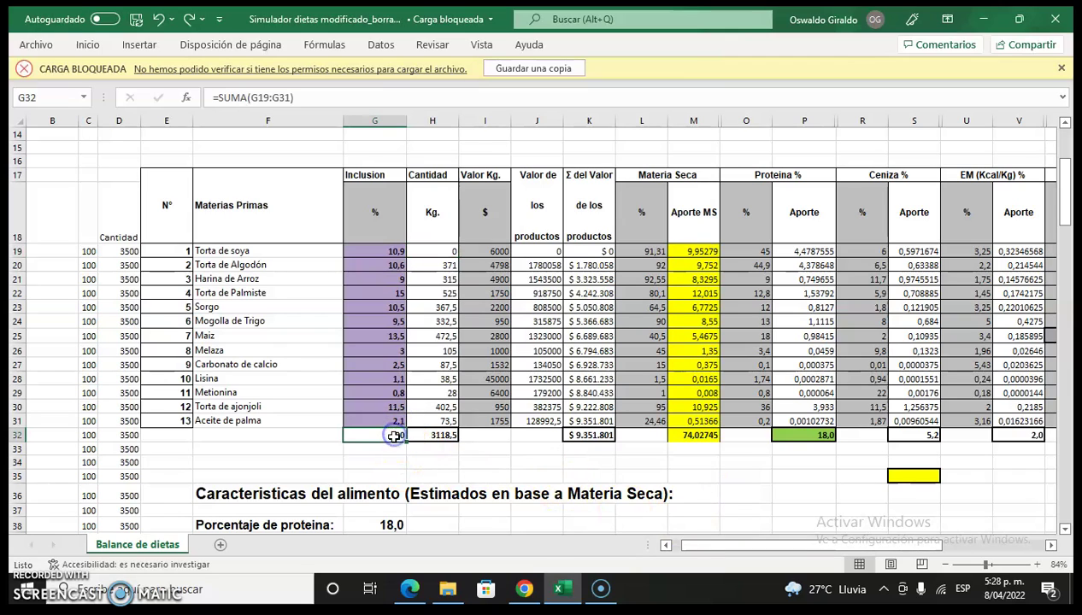
left_click(803, 435)
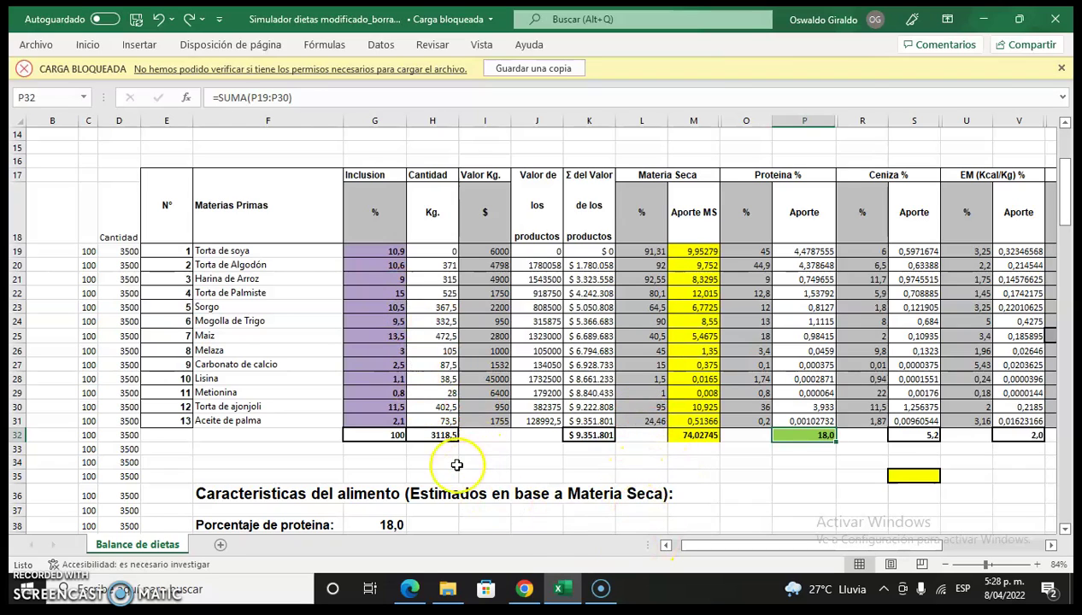
left_click(381, 420)
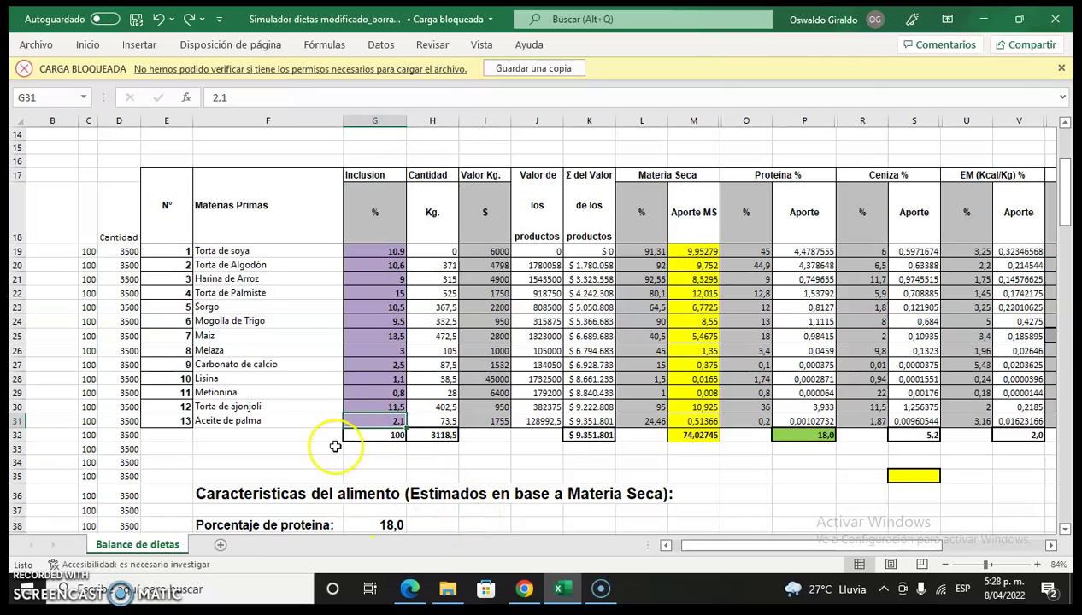
left_click(372, 252)
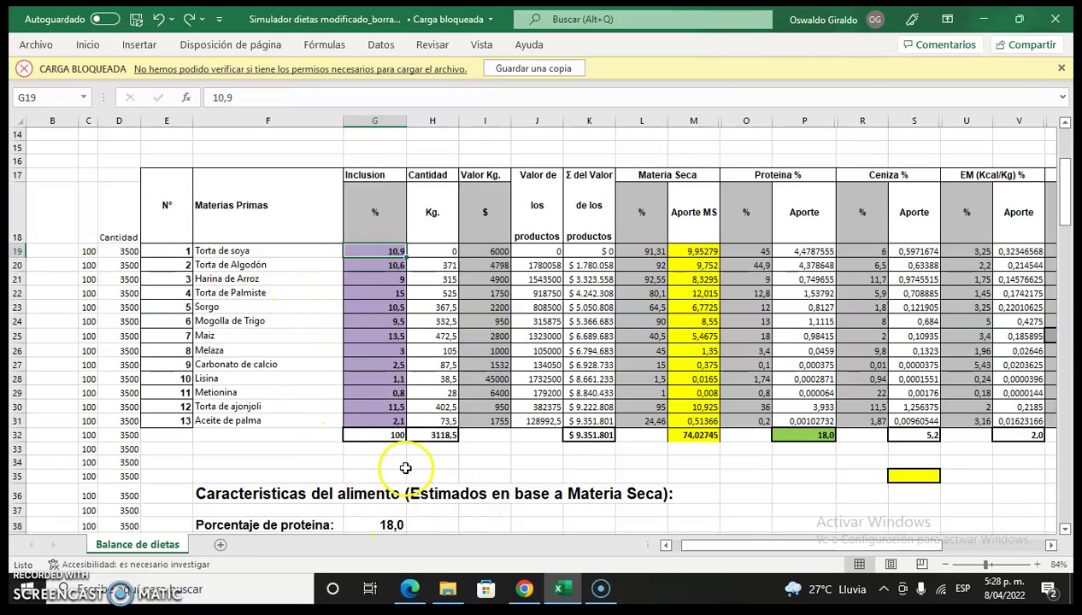
left_click(376, 308)
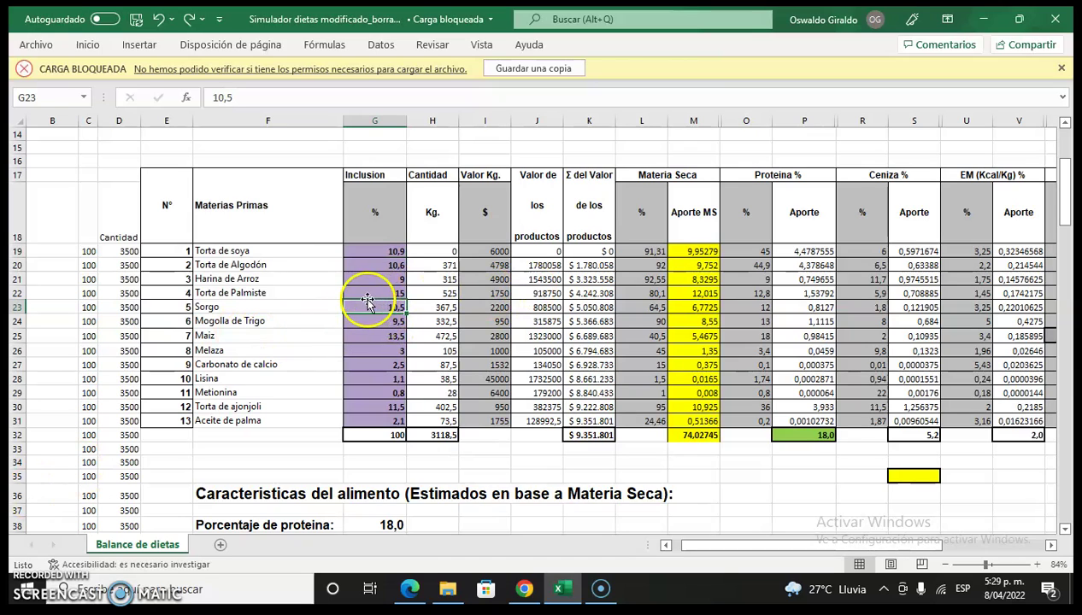
left_click(372, 295)
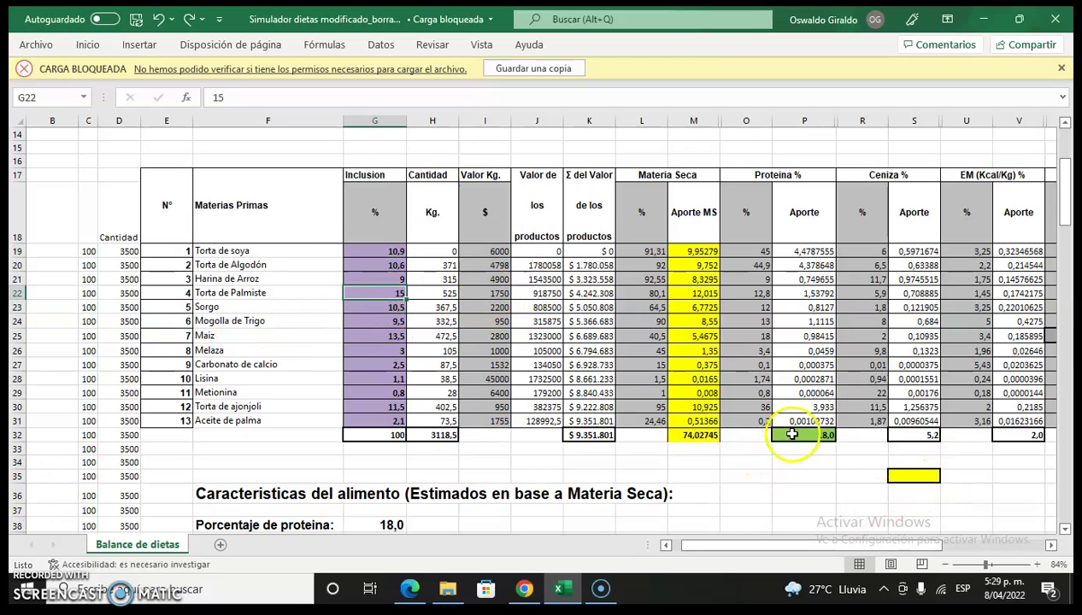
left_click(818, 438)
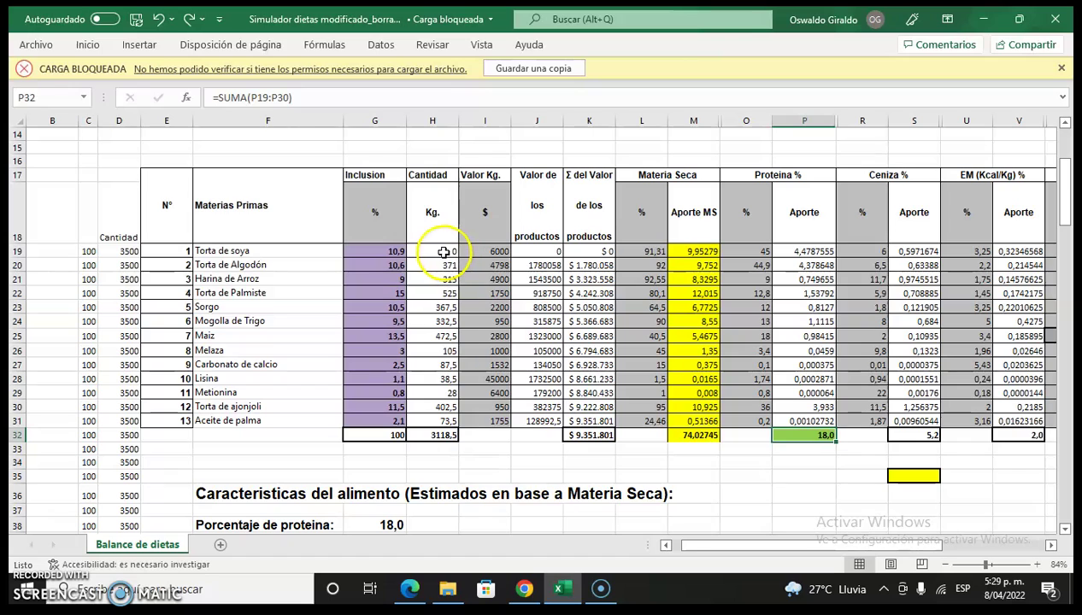
- Inspect the total quantity formula, the batch quantity reference in D19 and Torta de soya's inclusion and quantity cells
left_click(444, 436)
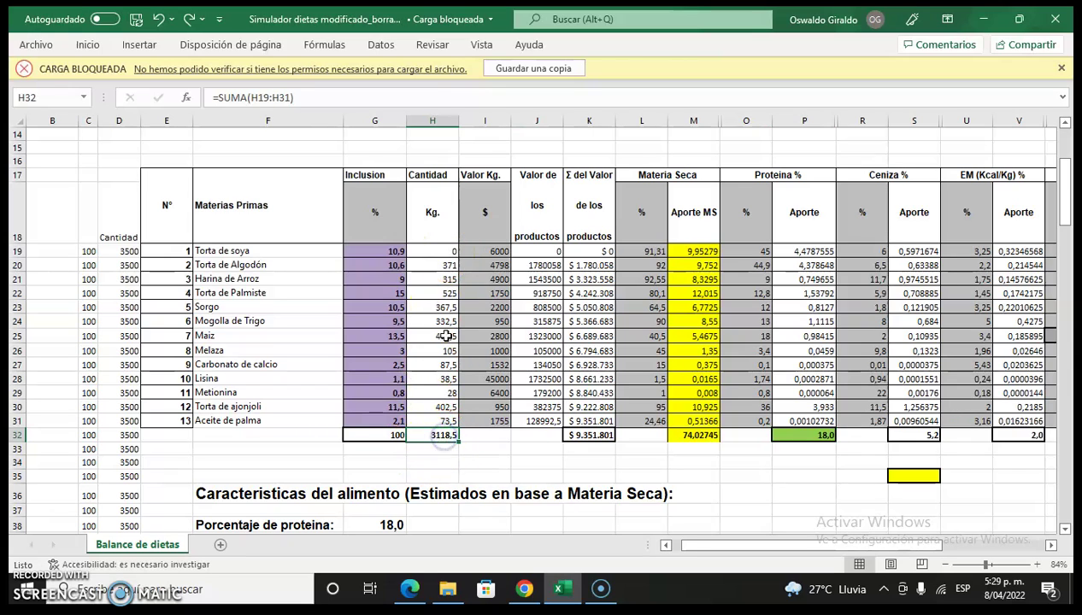
left_click(128, 380)
left_click(124, 249)
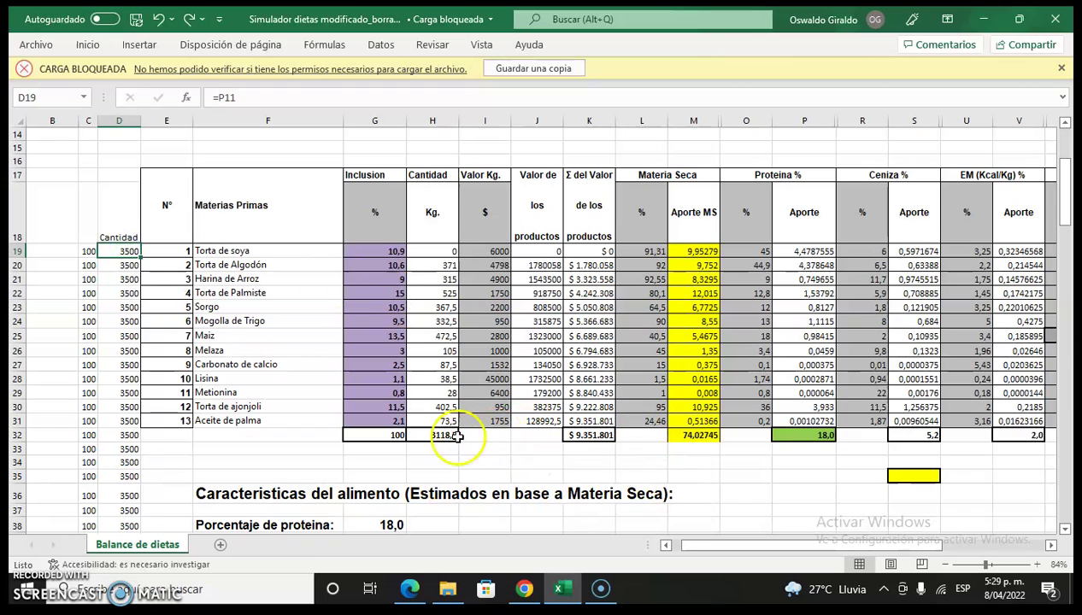
left_click(448, 252)
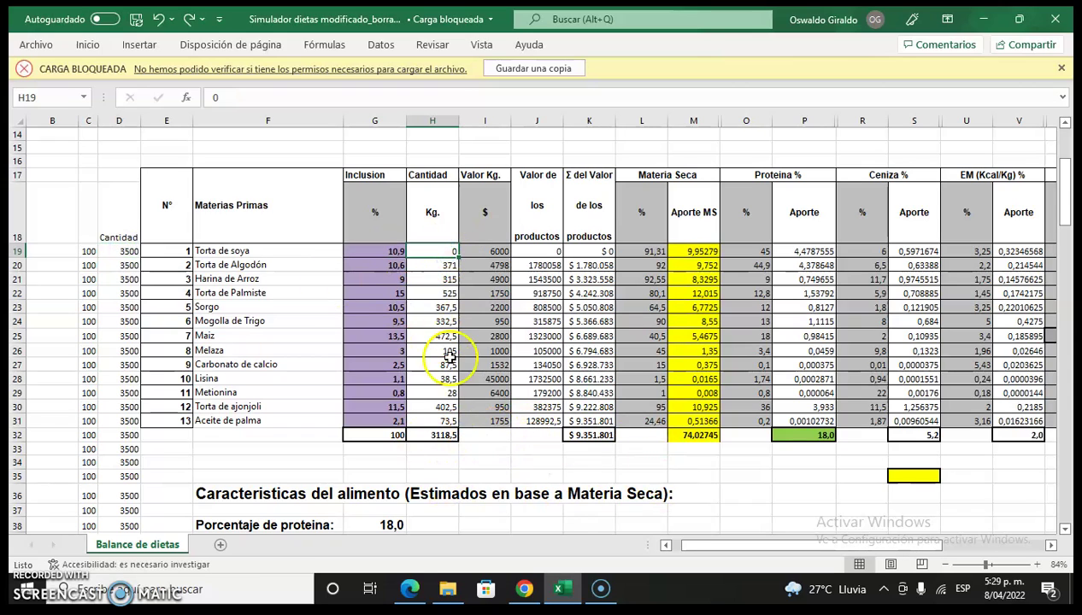
left_click(391, 251)
left_click(443, 254)
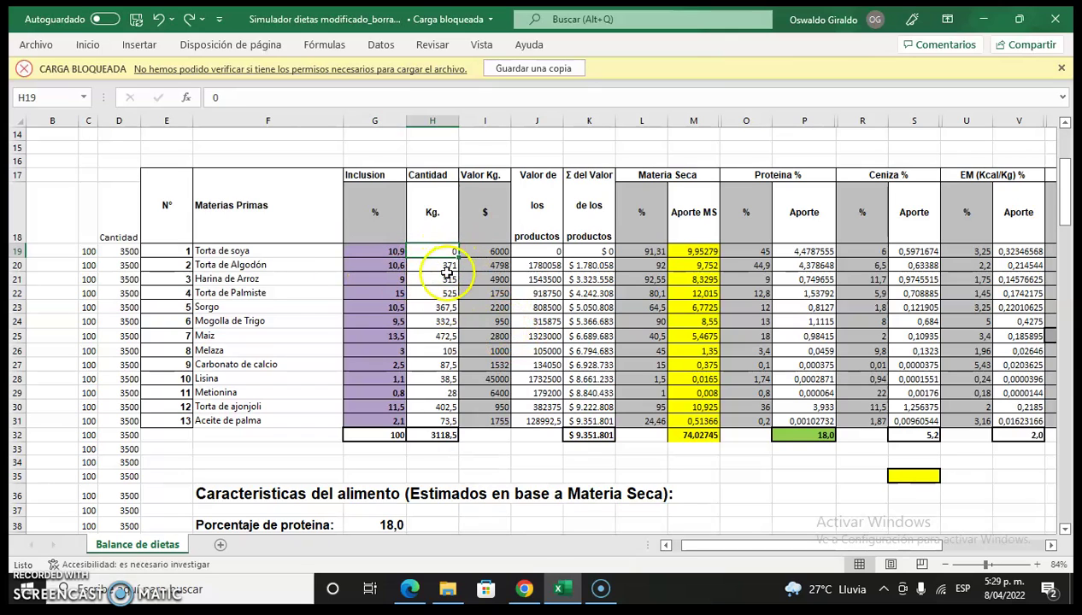
- Enter the formula =(G19*D19)/C19 in H19 to calculate Torta de soya's quantity in kilograms
left_click(441, 266)
left_click(446, 249)
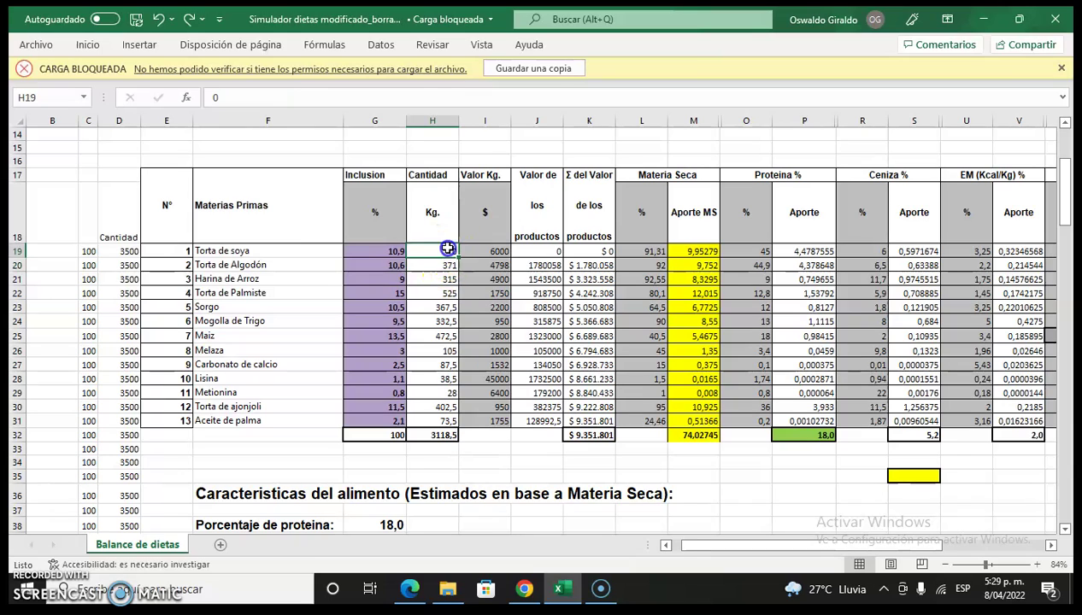
type("=")
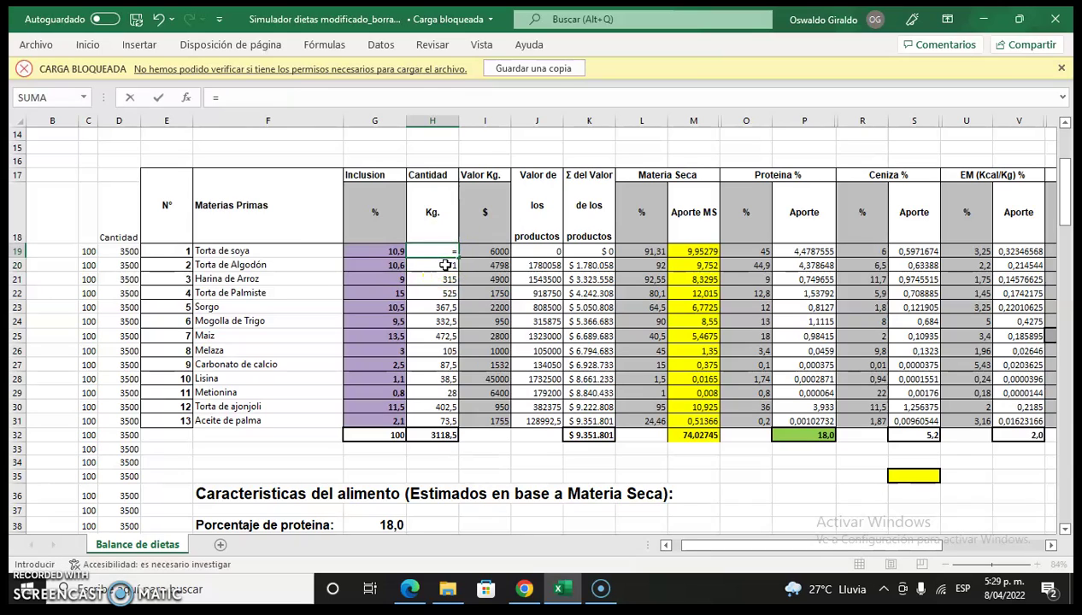
type("(G")
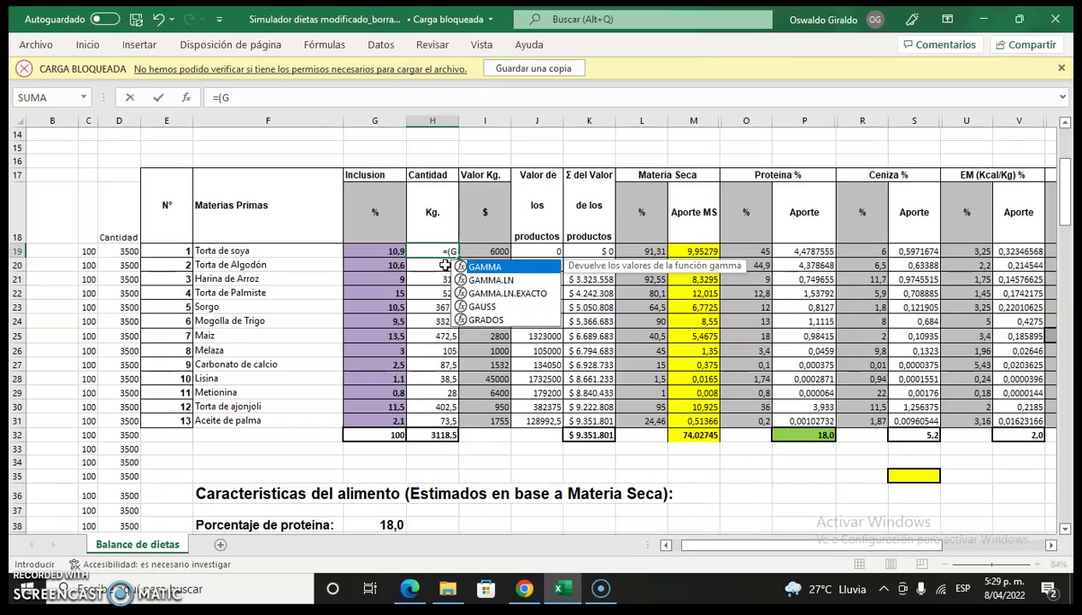
type("19*")
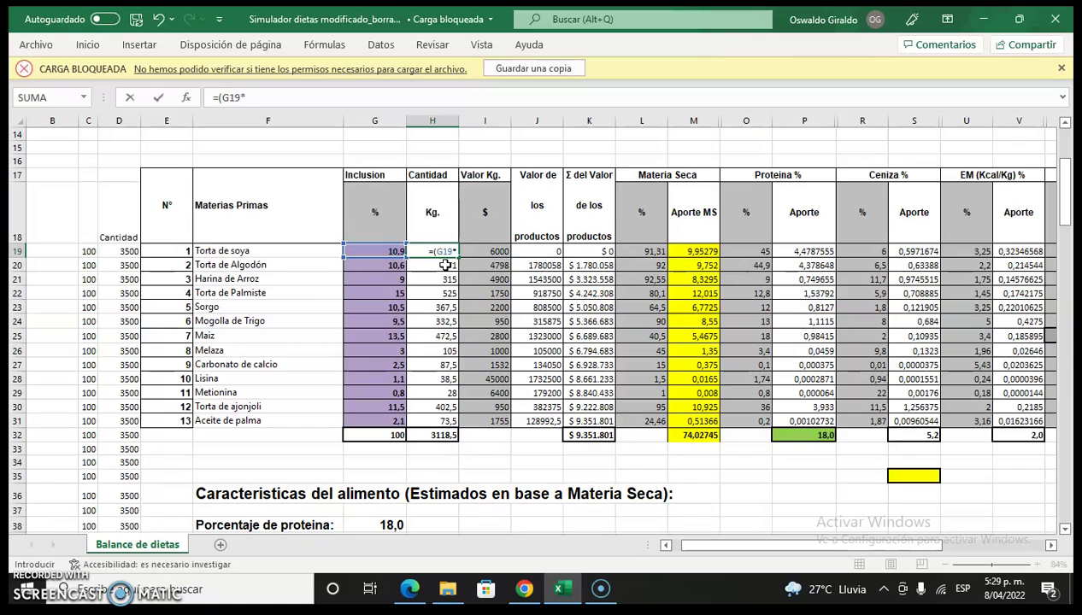
type("D19")
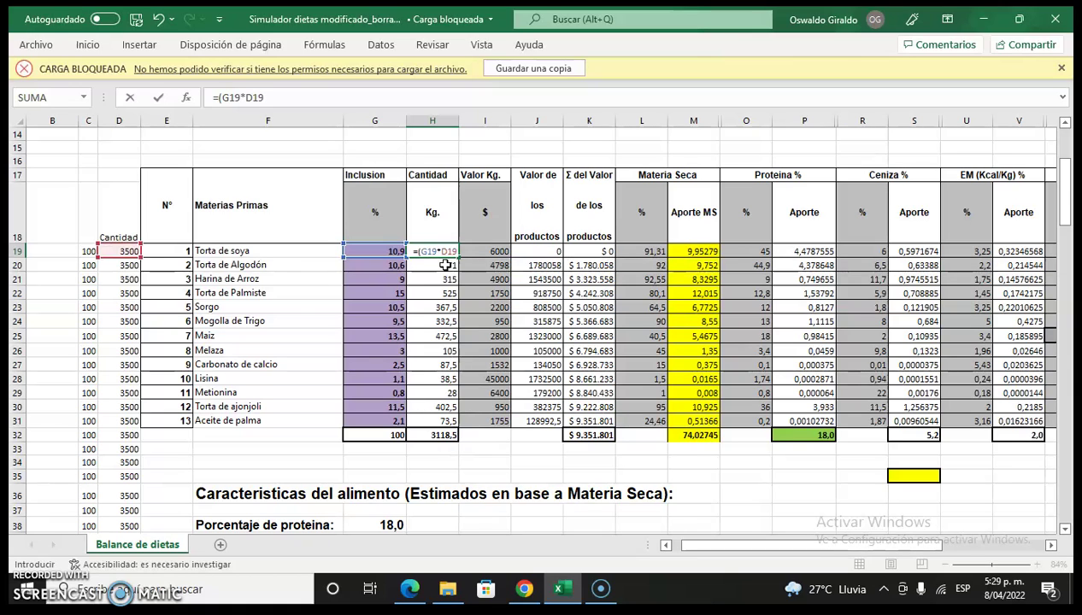
type(")")
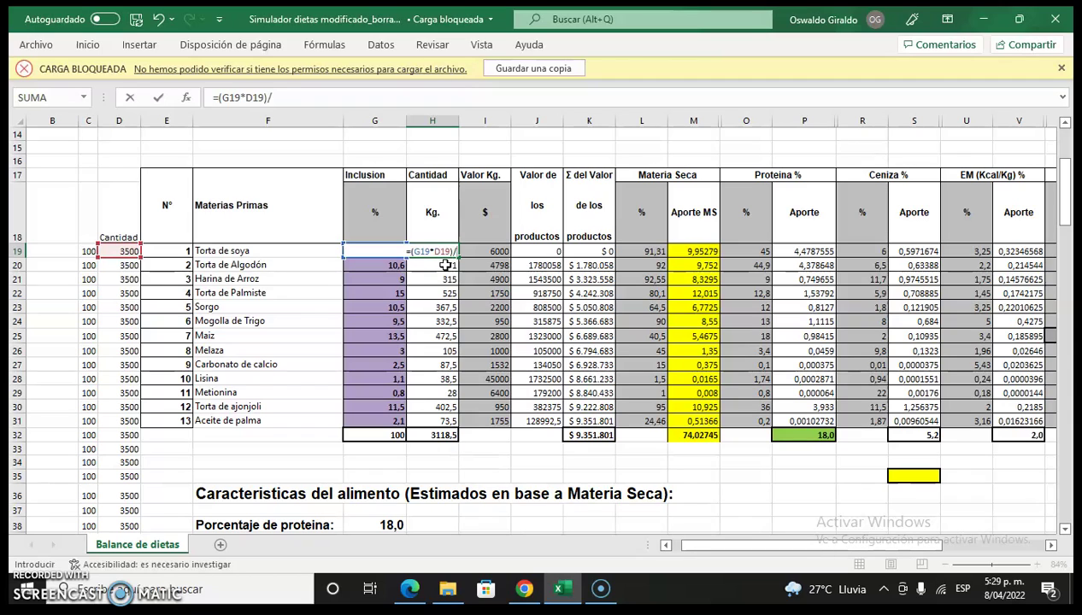
type("/C19")
key("Return")
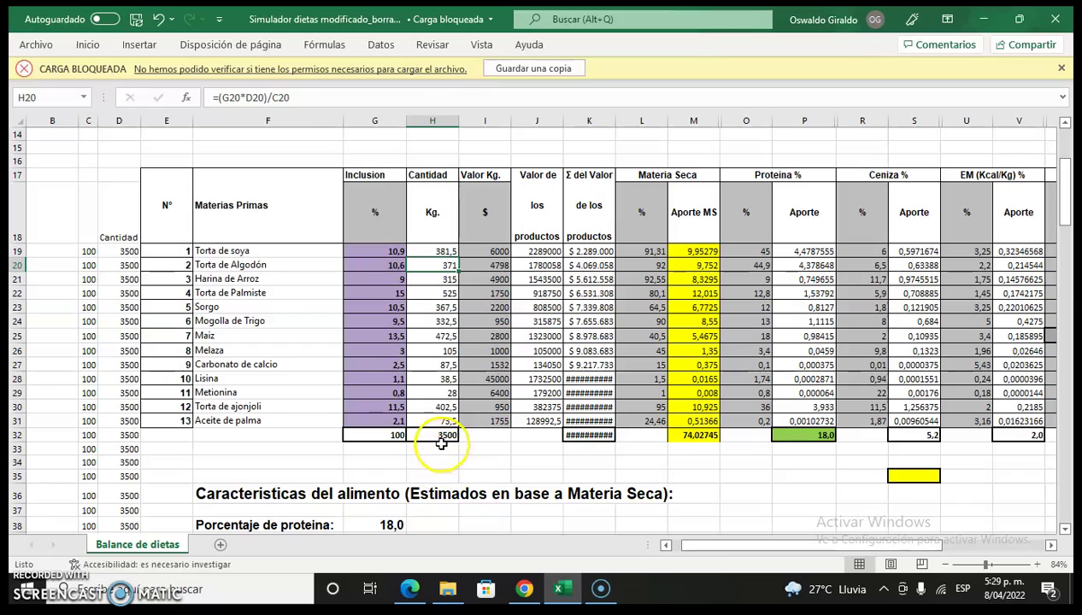
- Check the total quantity formula, the batch quantity reference in D19 and the cumulative product values from Lisina to Aceite de palma
left_click(442, 436)
left_click(442, 449)
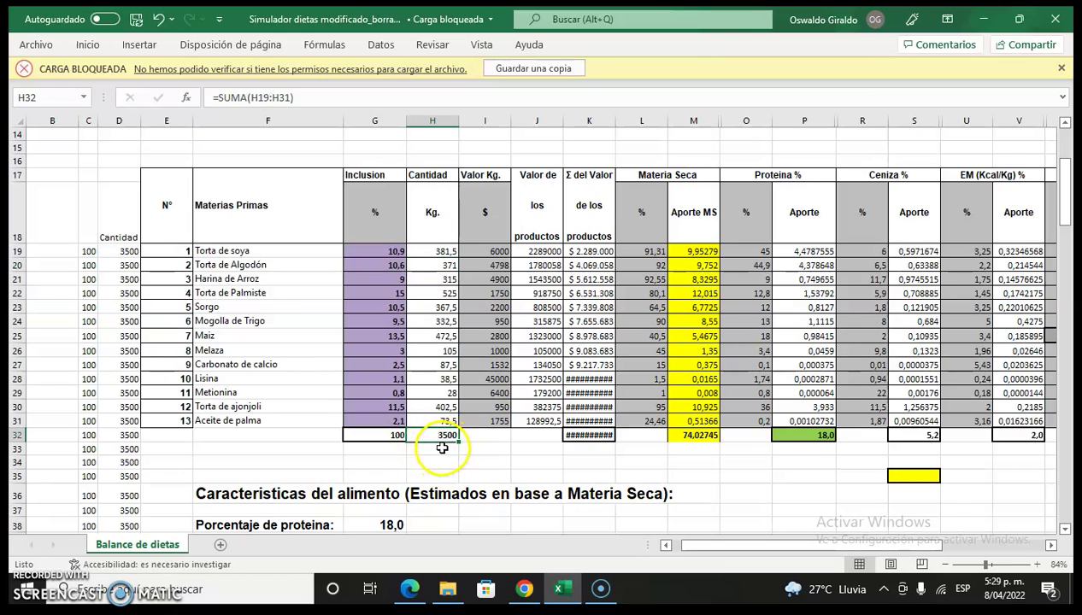
left_click(121, 252)
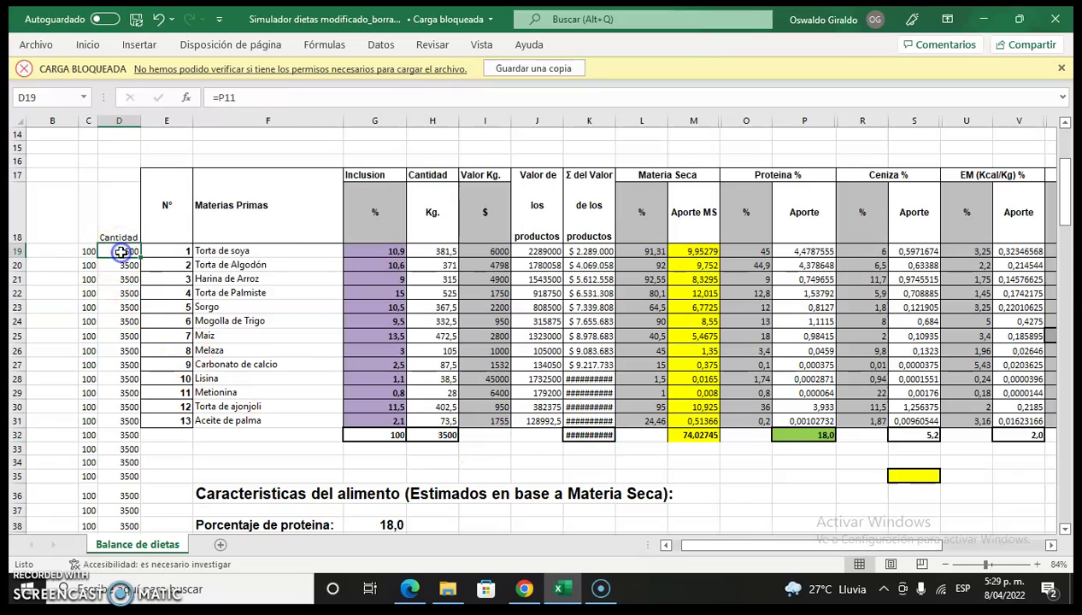
left_click(589, 382)
left_click_drag(589, 382, 591, 421)
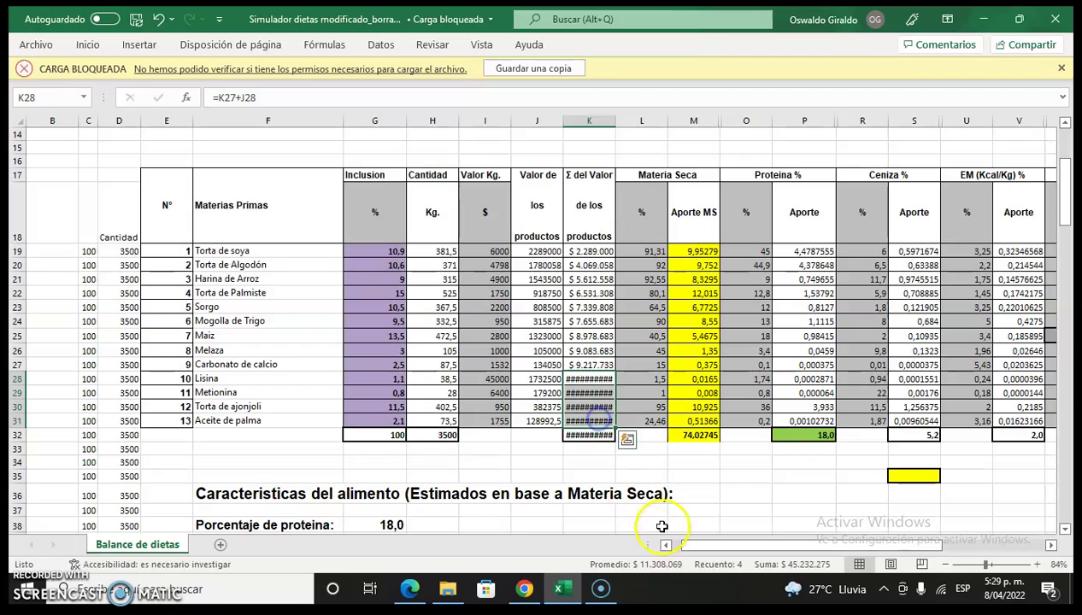
left_click(581, 381)
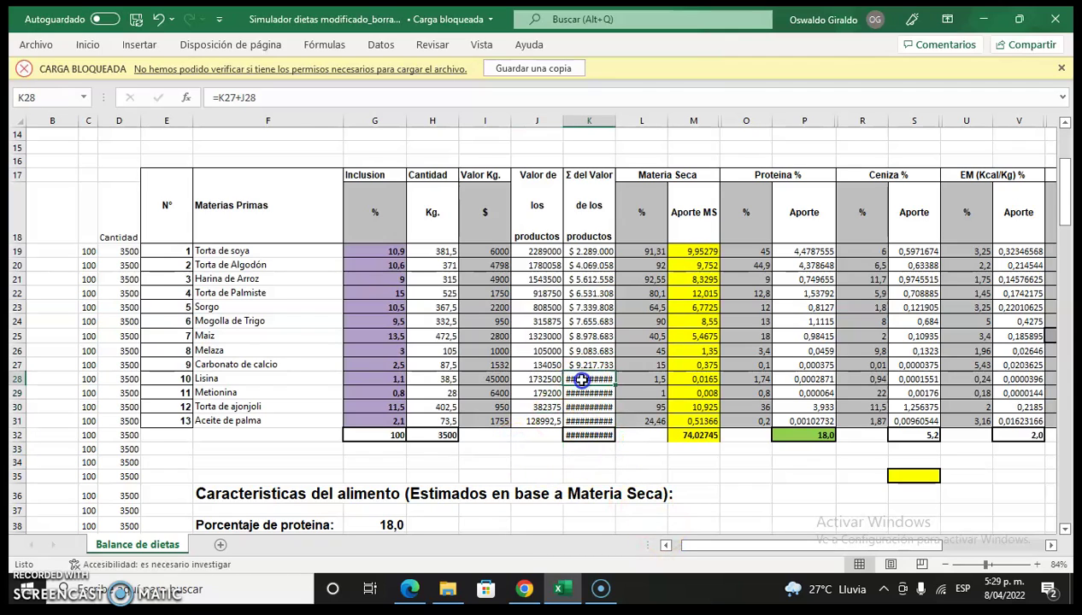
left_click(581, 379)
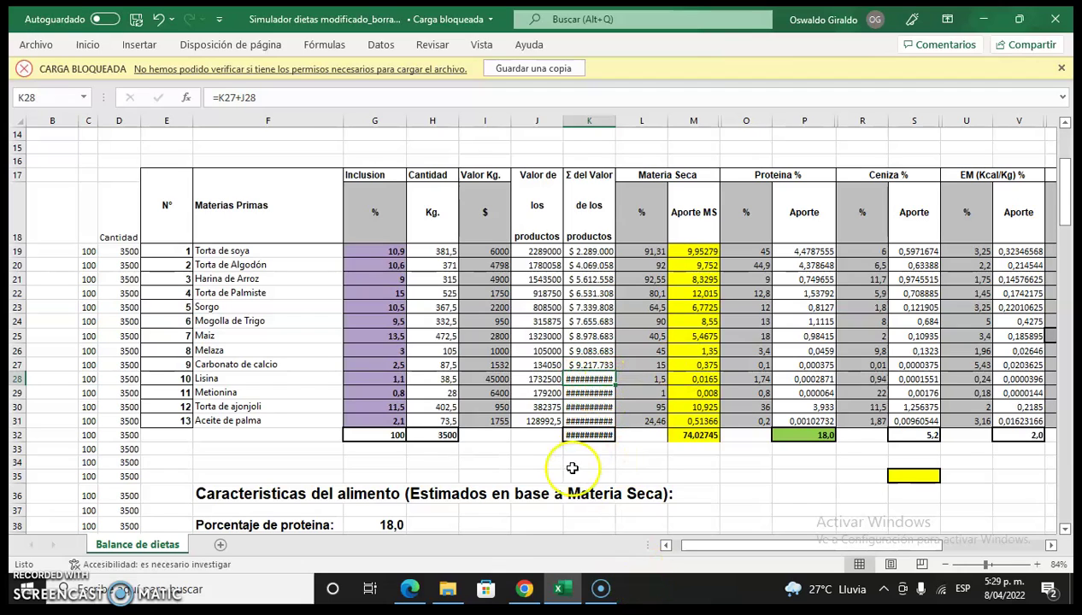
- Undo and redo the Torta de soya quantity formula to compare its effect on the quantity and product value totals
left_click_drag(615, 385, 585, 448)
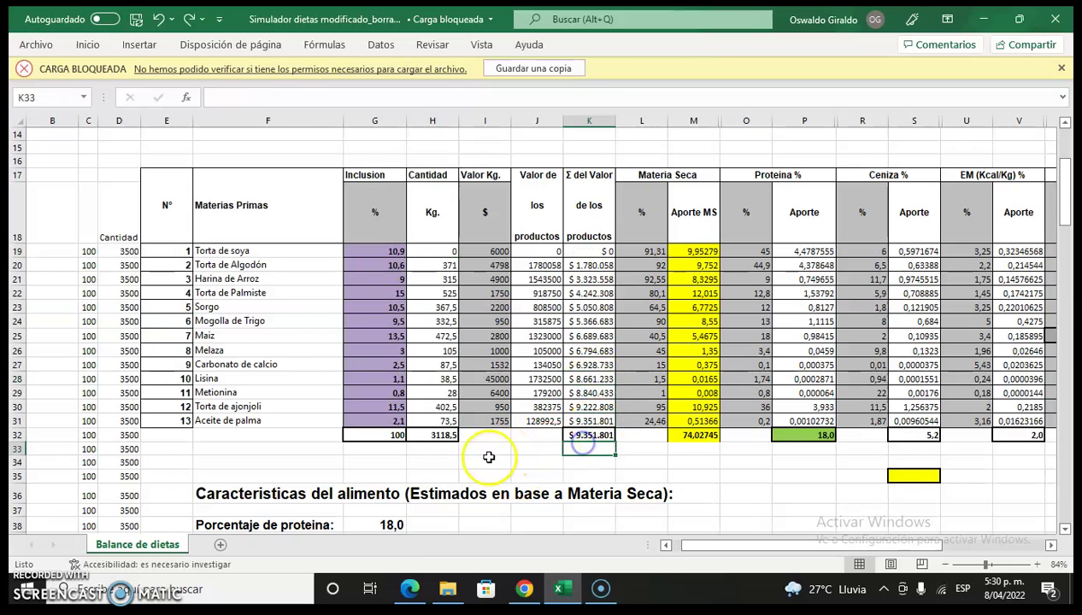
left_click(189, 19)
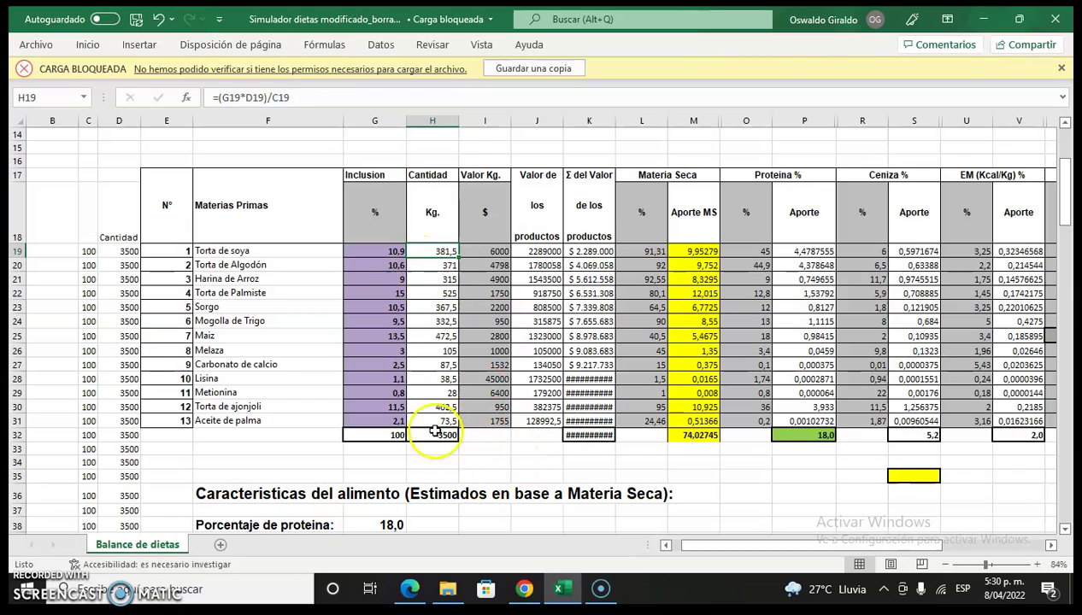
left_click(438, 266)
left_click(435, 251)
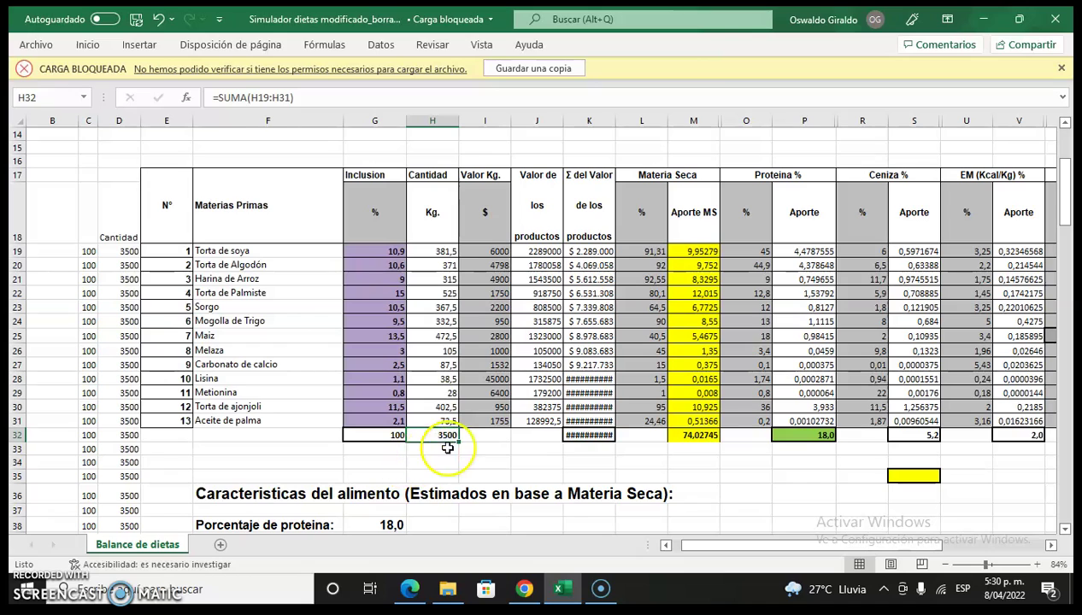
- Examine the protein total and the cumulative product values of Metionina and Lisina
left_click(807, 436)
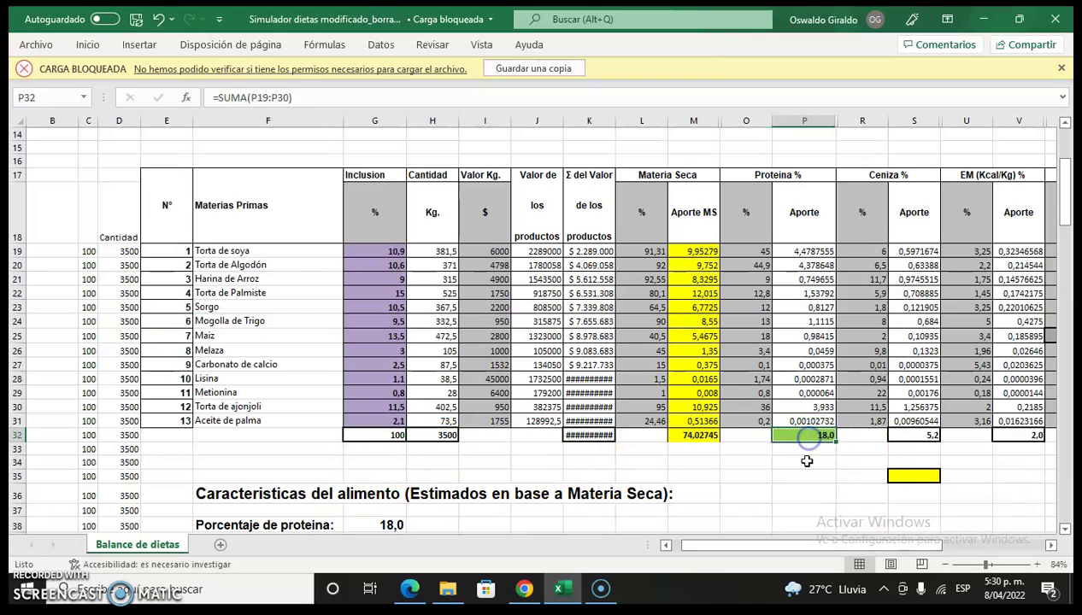
left_click_drag(760, 547, 724, 547)
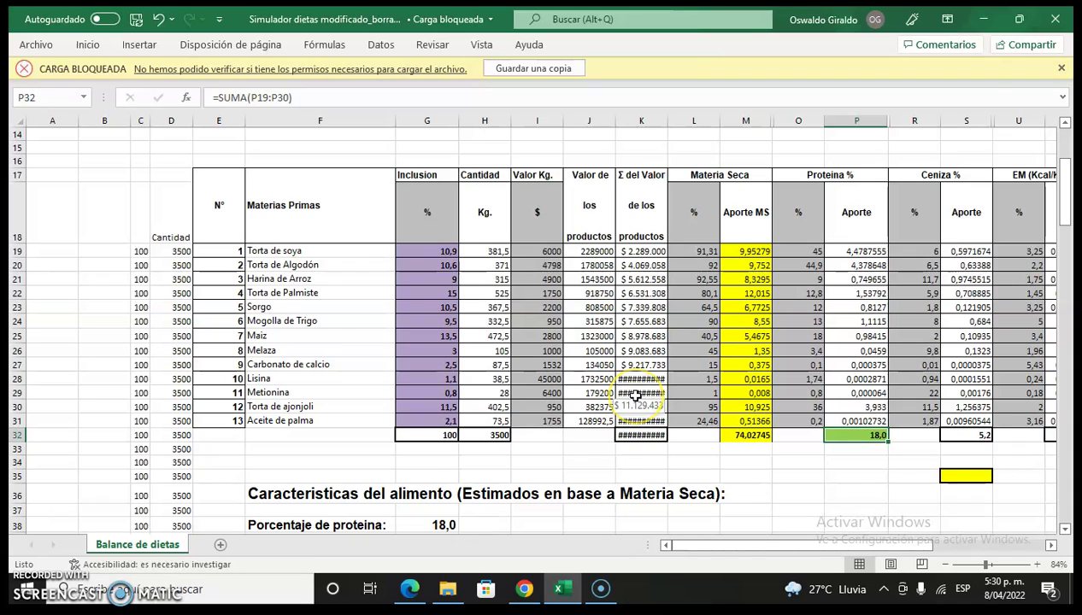
left_click(637, 394)
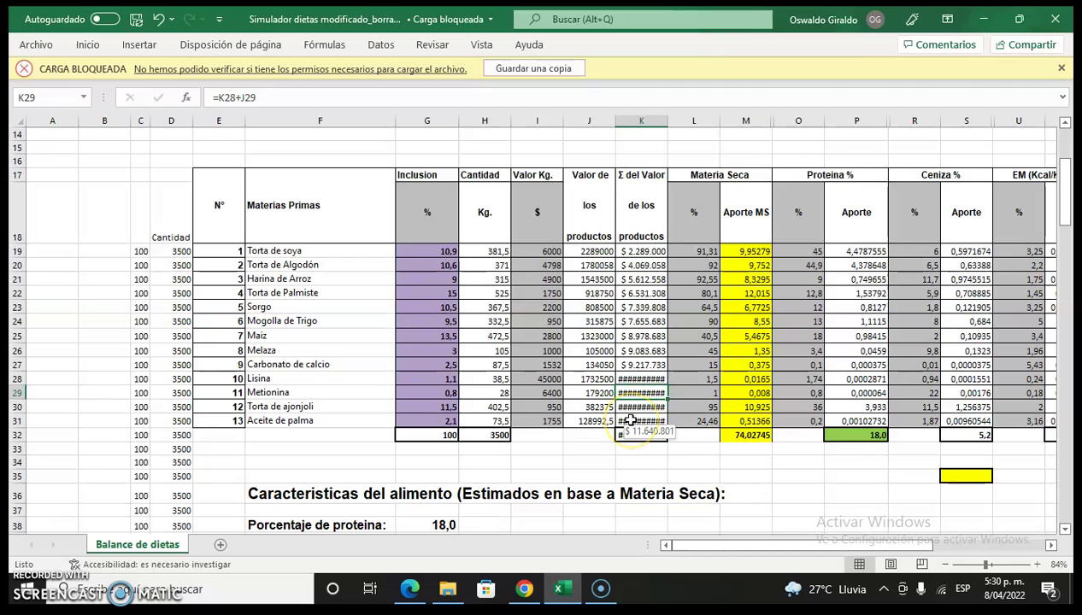
left_click(639, 383)
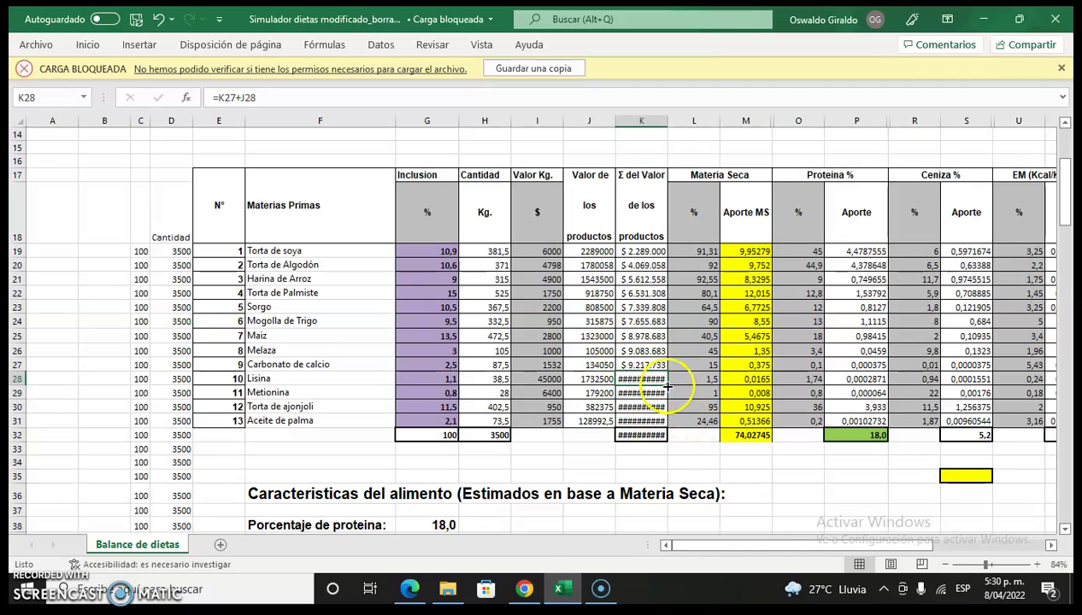
left_click(585, 436)
left_click(706, 436)
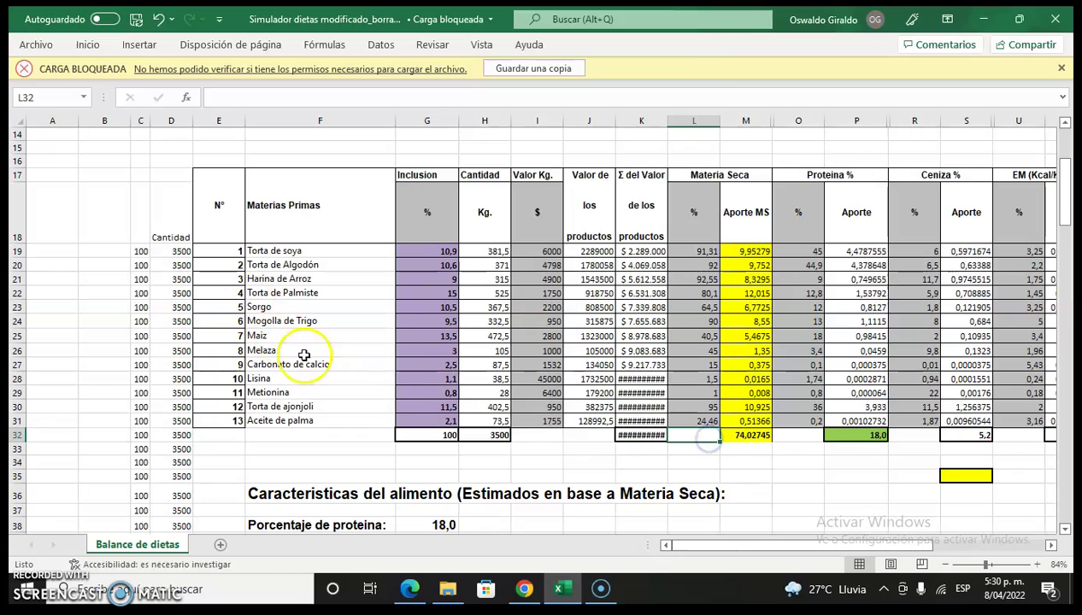
- Review the inclusion percentages of Sorgo, Maiz, Torta de ajonjoli, Melaza and Carbonato de calcio
left_click(431, 304)
left_click(412, 336)
left_click(432, 406)
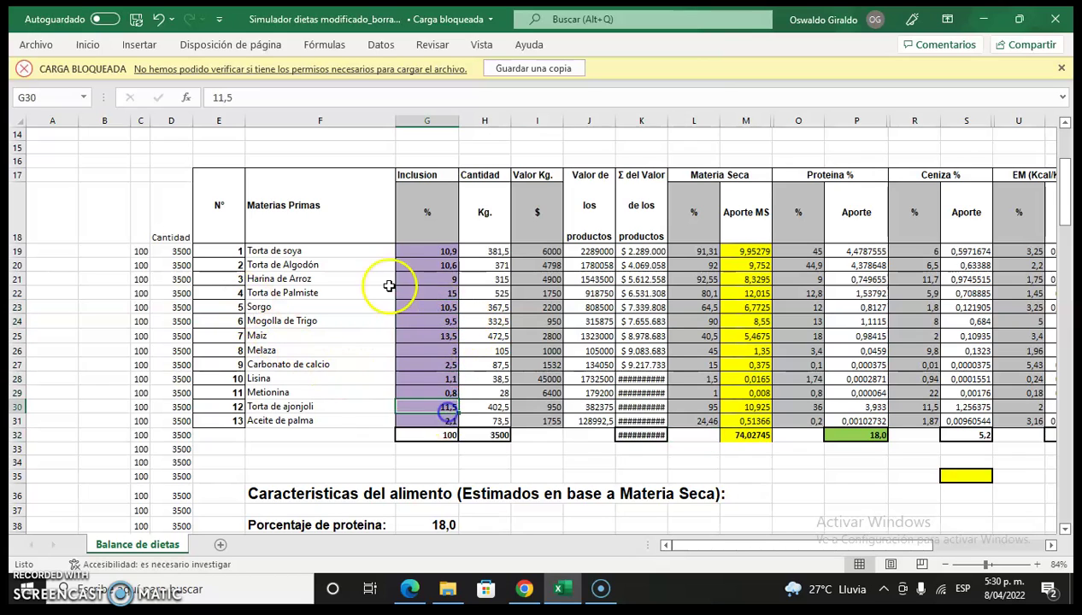
left_click_drag(427, 350, 427, 365)
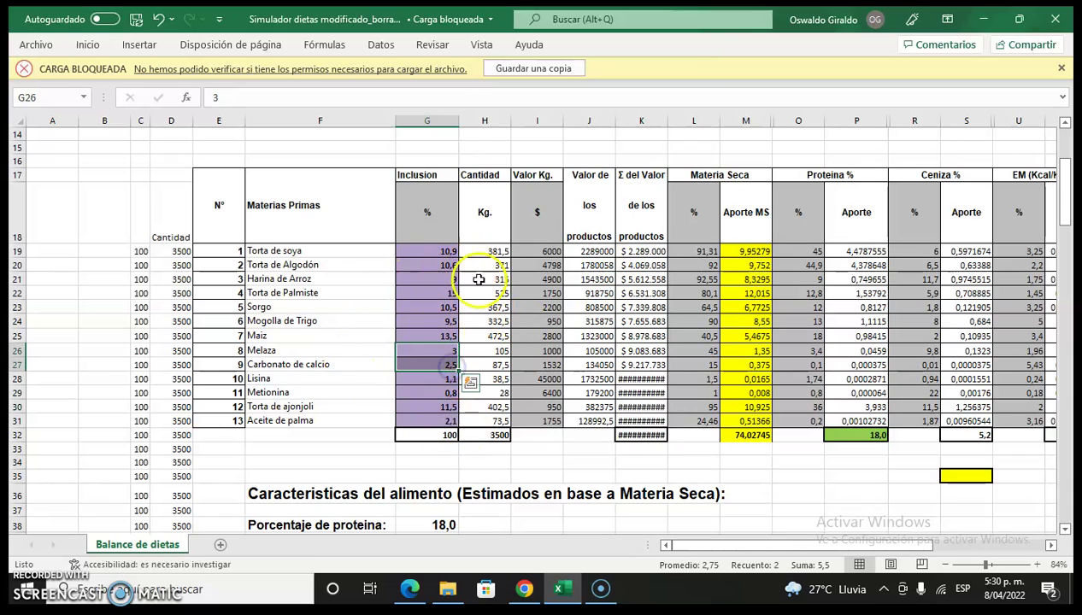
left_click(431, 406)
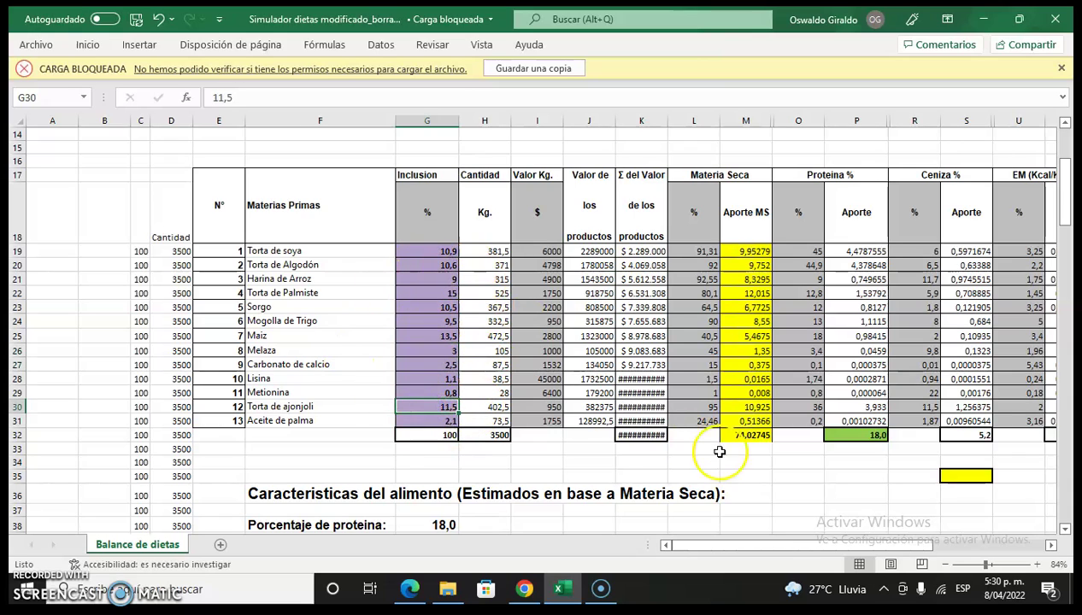
- Check the total formulas for protein contribution, inclusion percentage and quantity in row 32
left_click(865, 435)
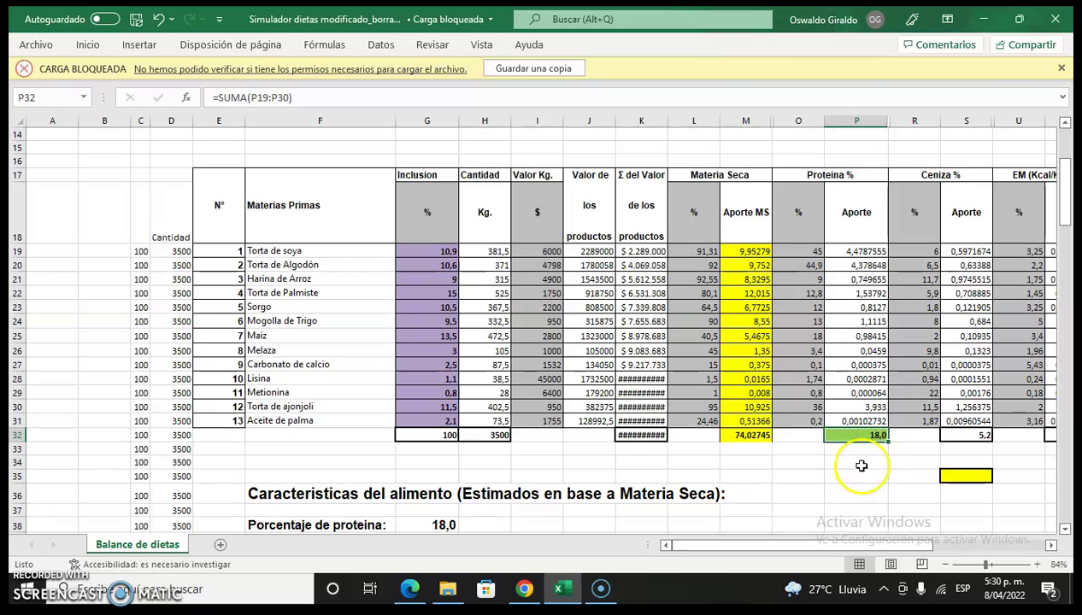
left_click(440, 438)
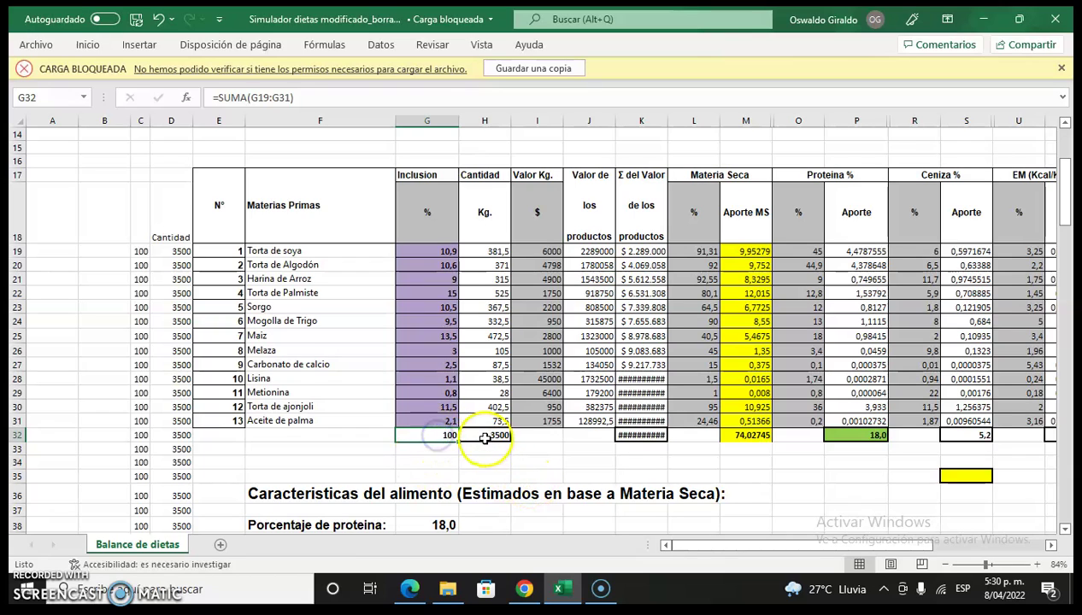
left_click(484, 435)
left_click_drag(723, 548, 742, 538)
left_click(751, 434)
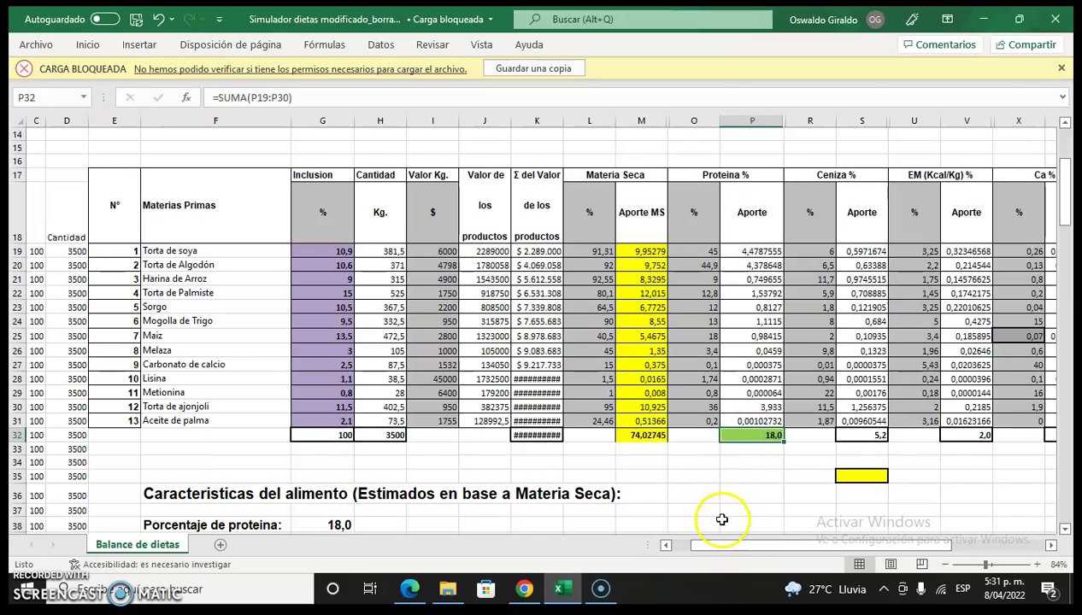
left_click_drag(717, 551, 696, 544)
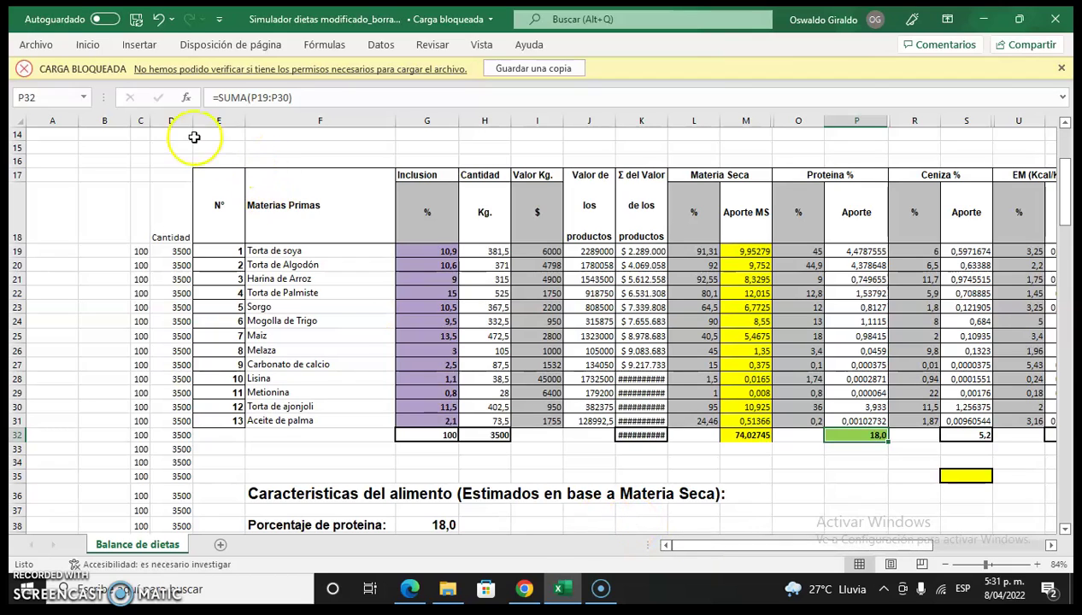
- Undo the Torta de soya quantity formula, compare its inclusion and quantity cells, and redo the formula
left_click(159, 22)
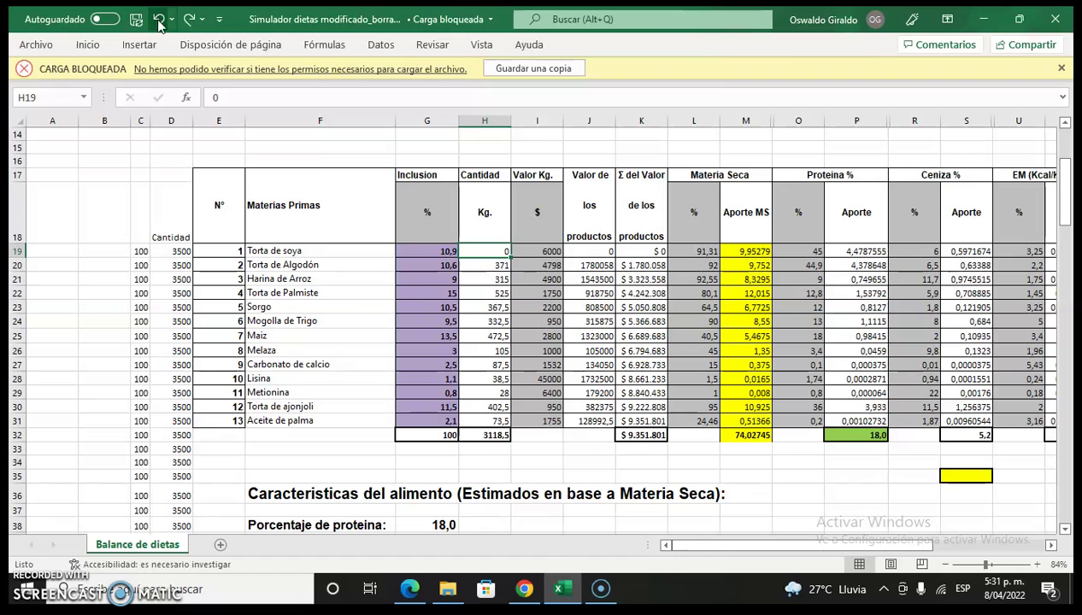
left_click(446, 251)
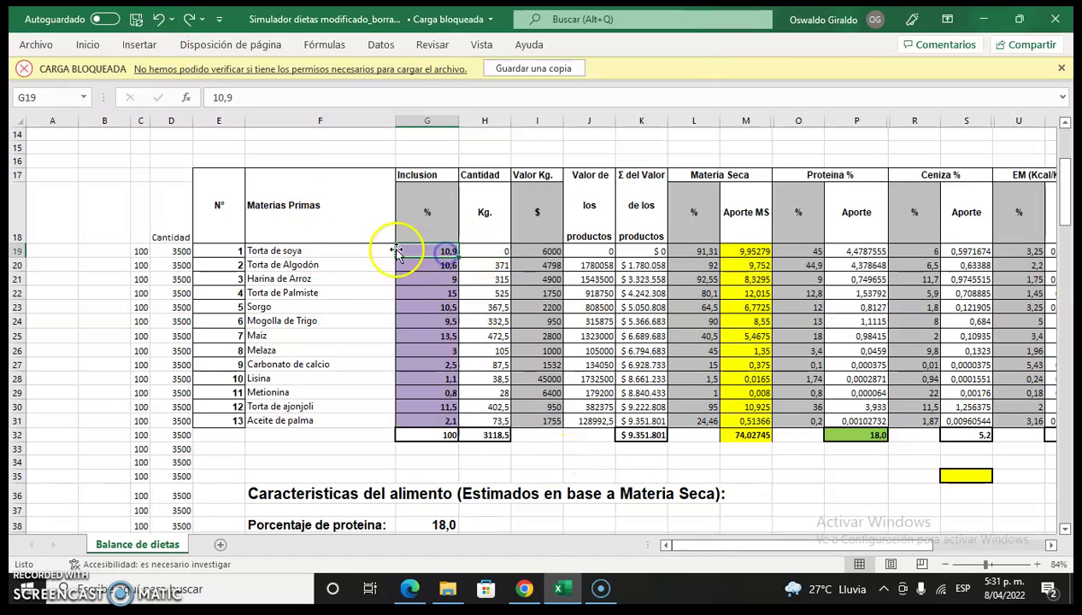
left_click(488, 248)
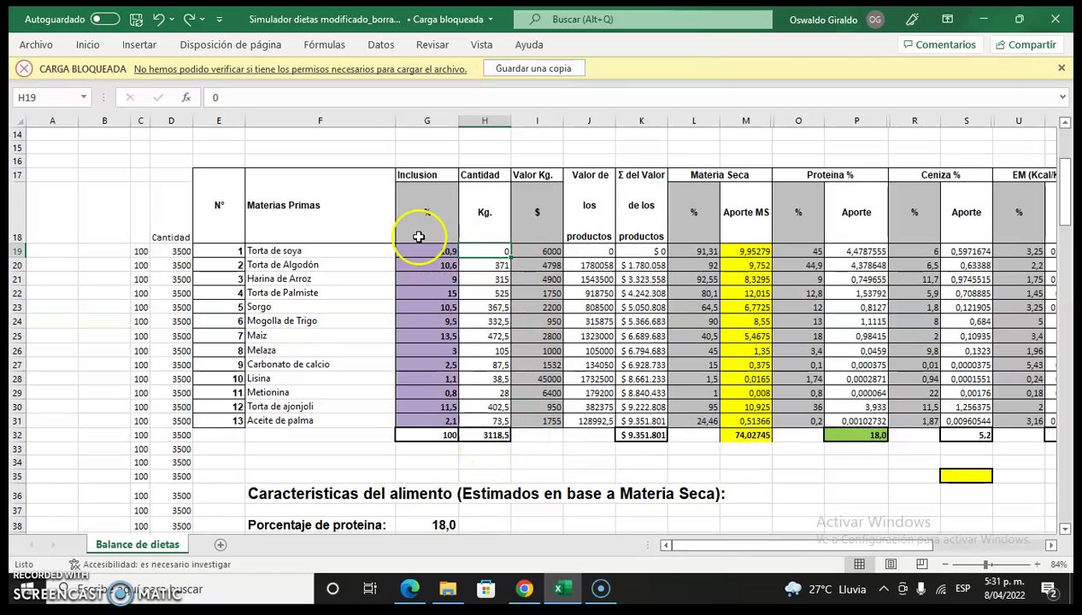
left_click(159, 19)
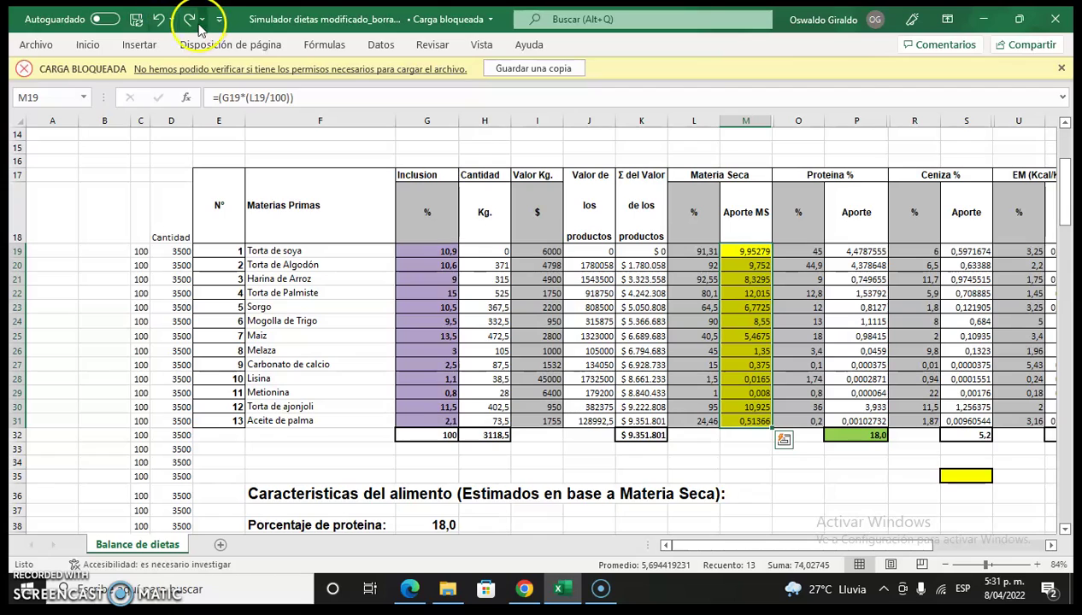
left_click(188, 18)
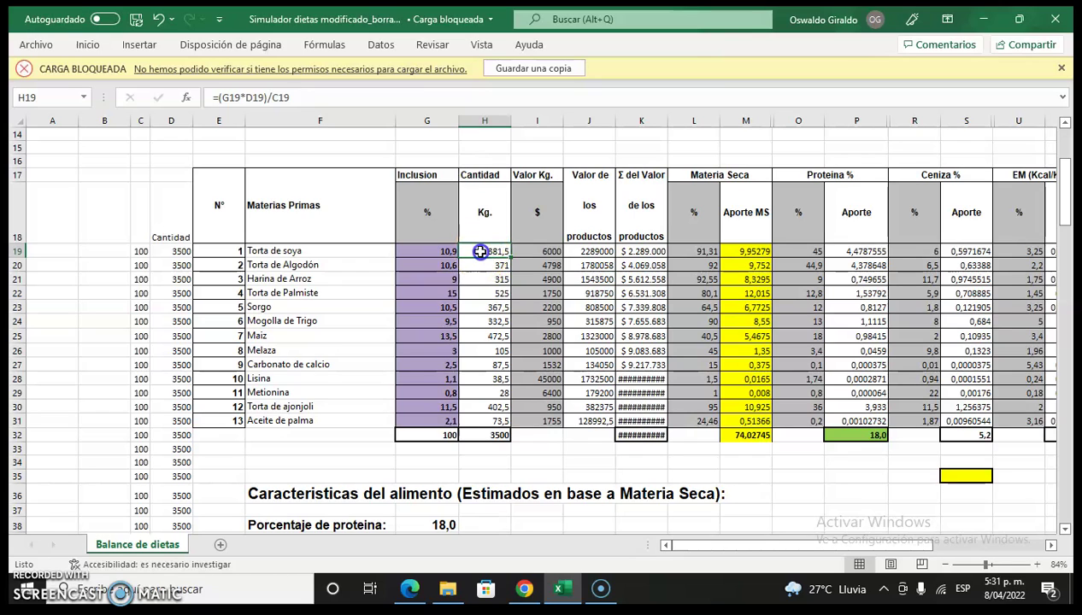
- Verify the total quantity, the protein total and Lisina's cumulative product value with the quantity formula in place
left_click(496, 437)
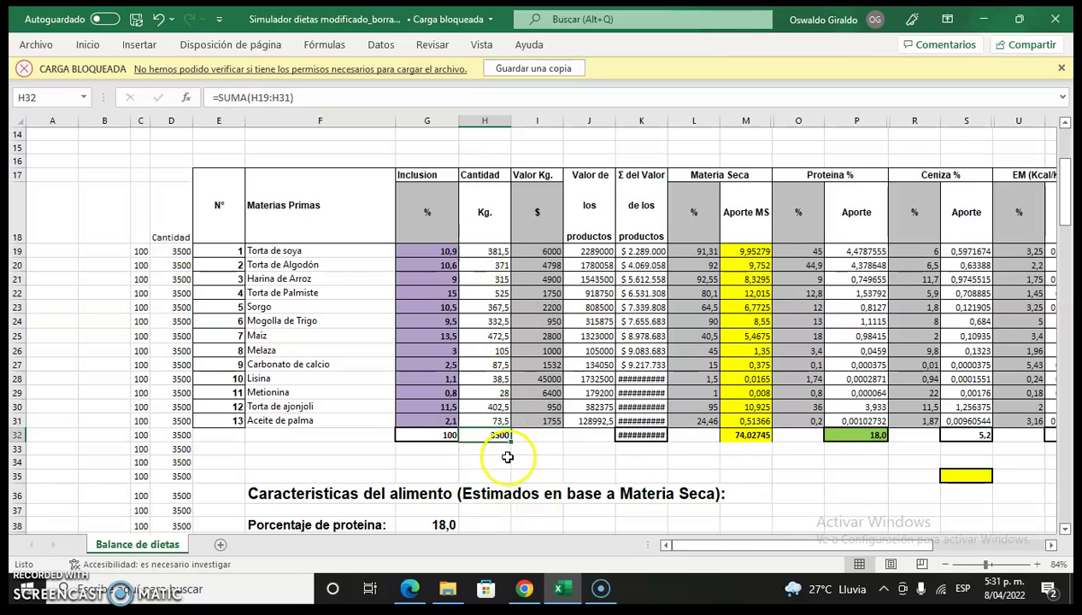
left_click(858, 435)
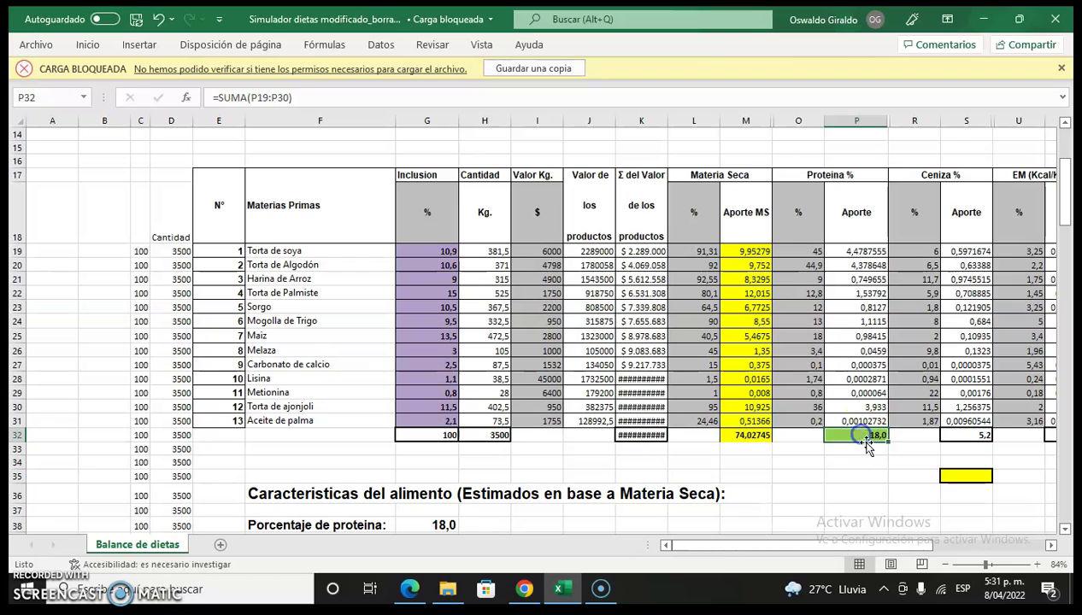
left_click(638, 379)
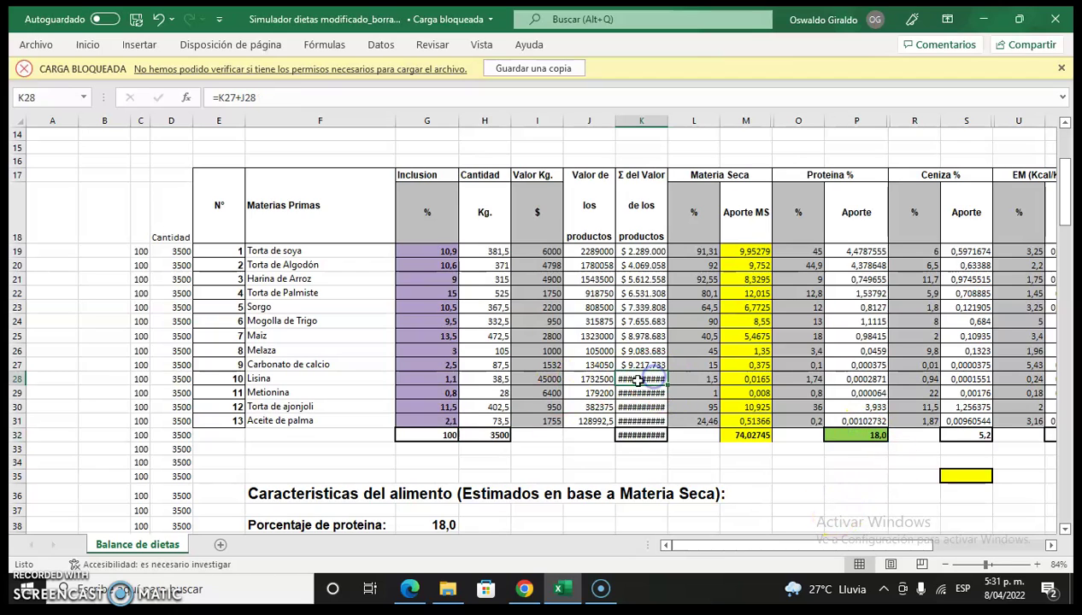
- Examine the cumulative product values from Lisina to Aceite de palma and the inclusion percentages of Torta de ajonjoli, Harina de Arroz and Torta de soya
left_click_drag(638, 377, 651, 418)
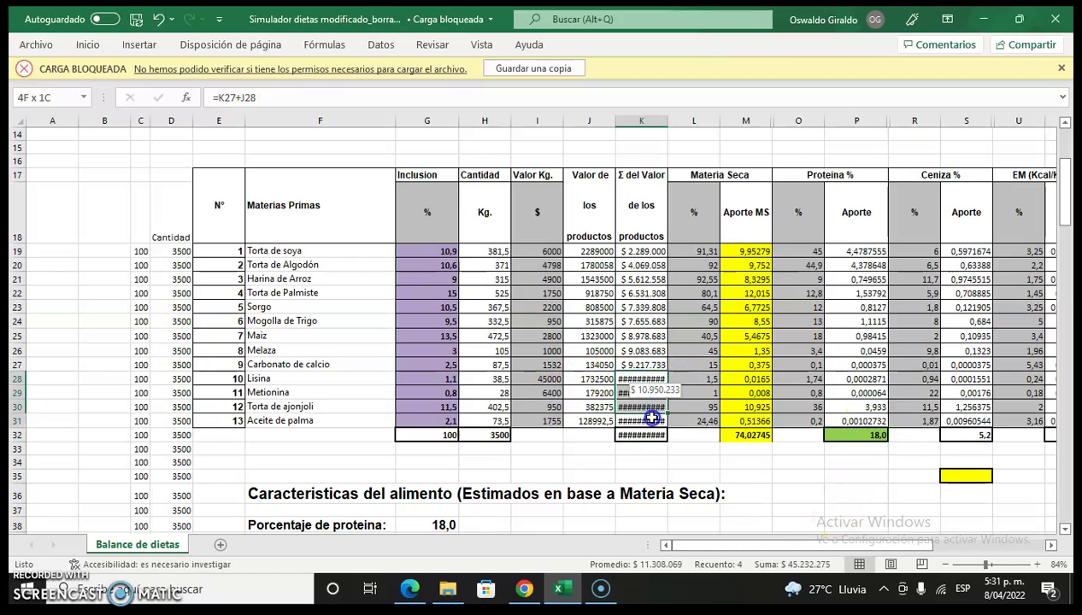
left_click(574, 444)
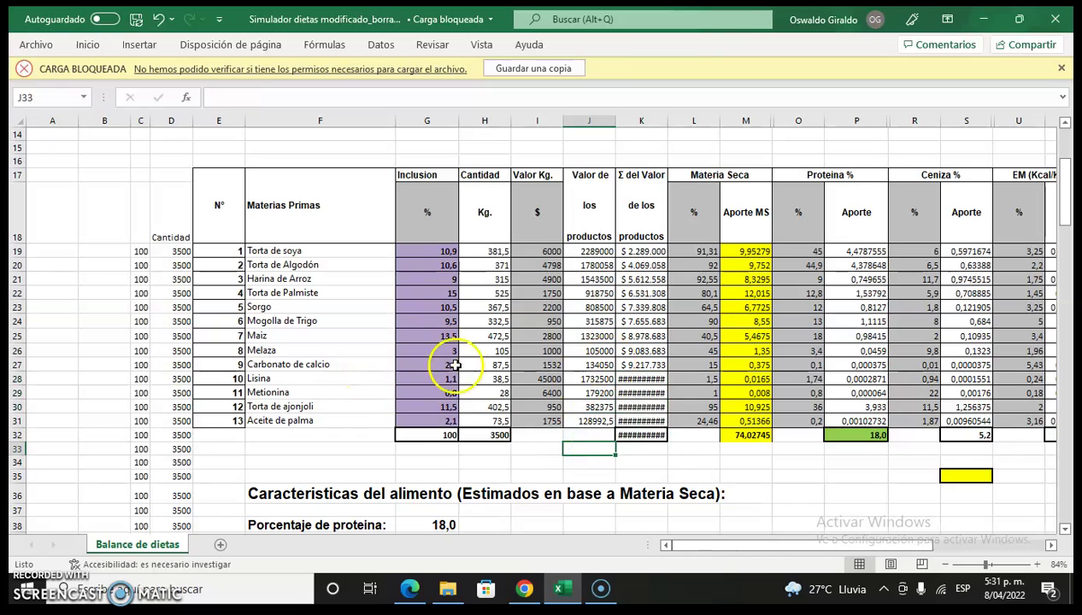
left_click(414, 410)
left_click(422, 277)
left_click(428, 254)
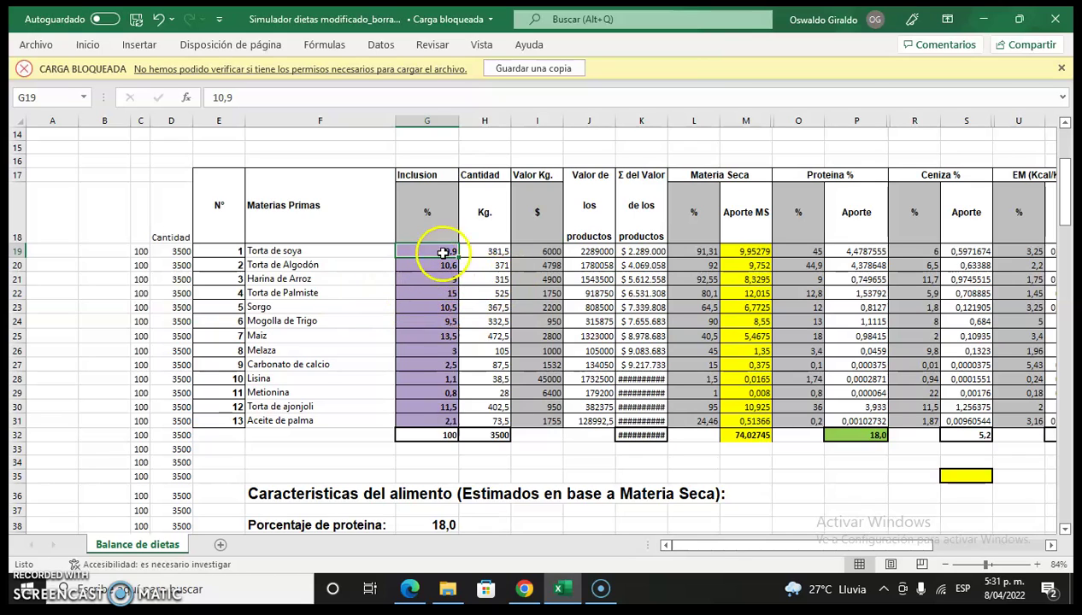
- Recheck the row 32 totals for protein contribution, quantity and inclusion, plus Lisina's cumulative product value formula
left_click(869, 434)
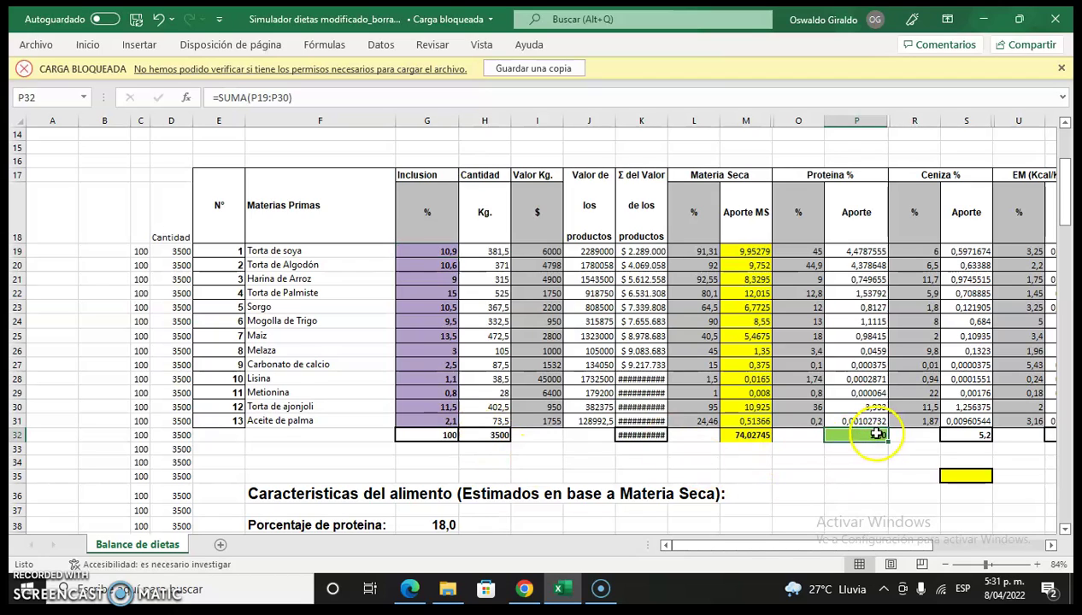
left_click(495, 436)
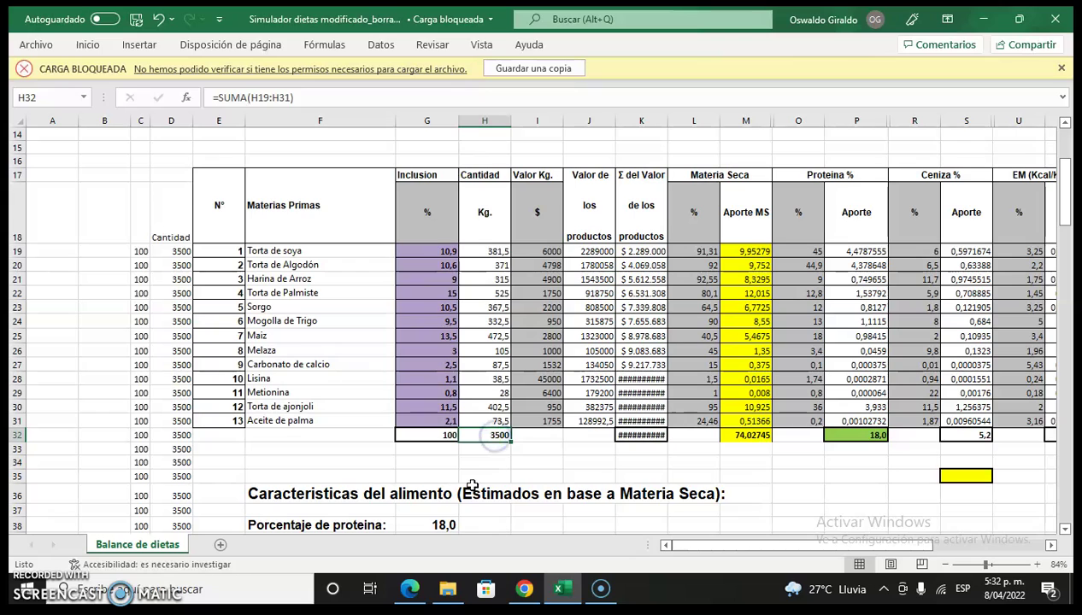
left_click(429, 435)
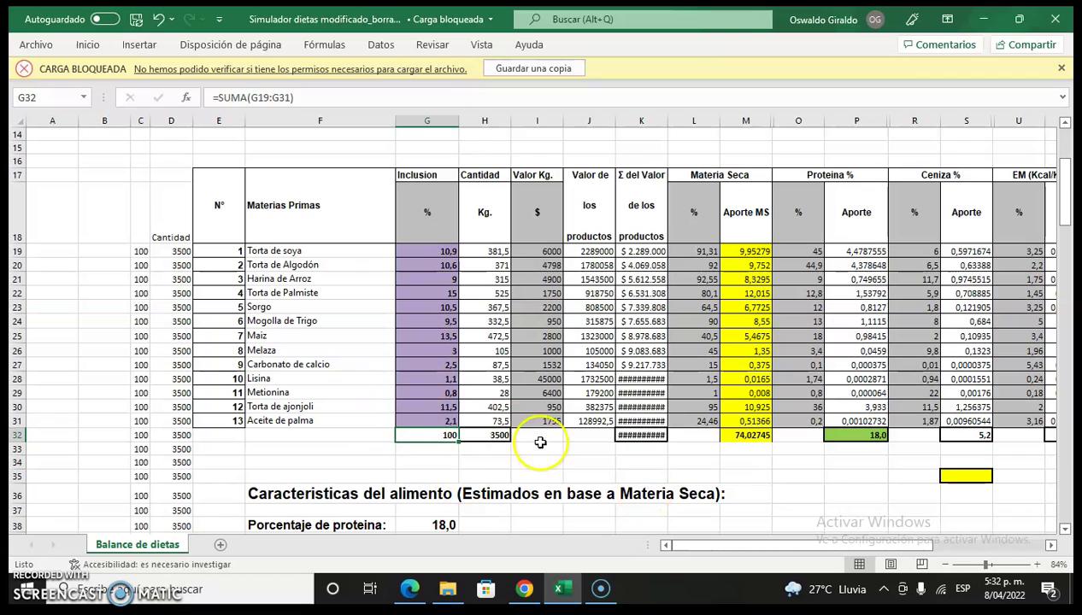
left_click(636, 382)
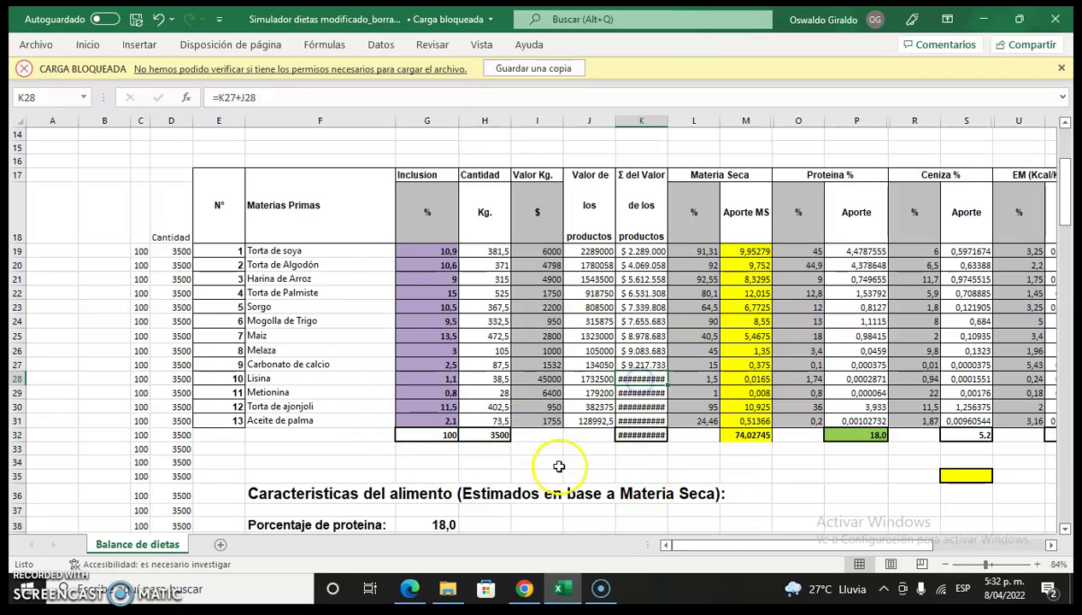